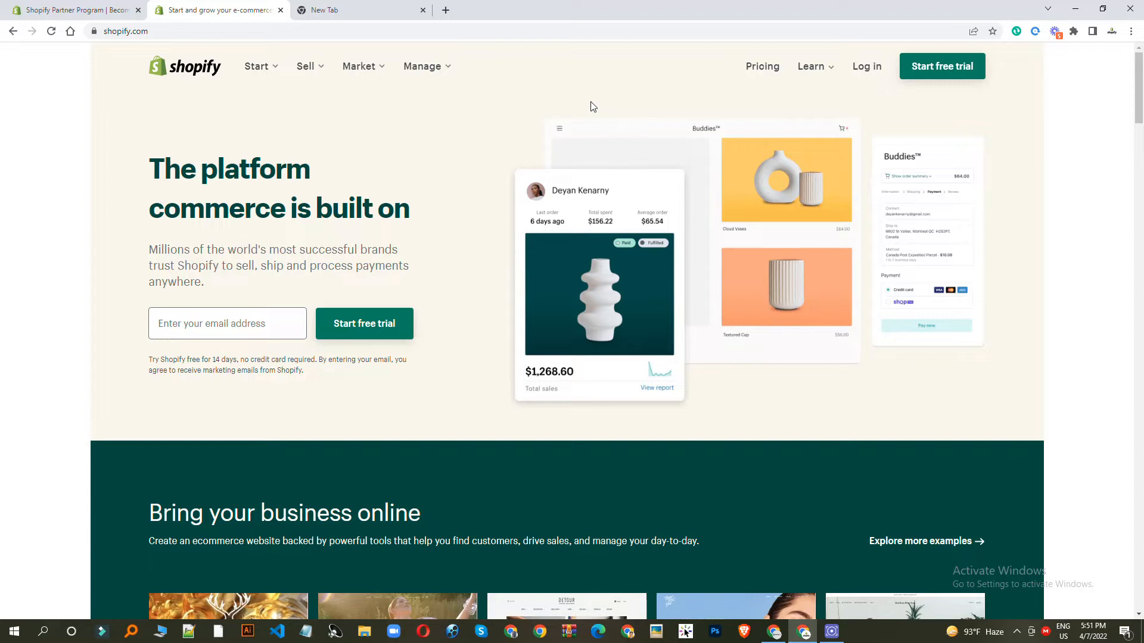
- Scroll the shopify.com homepage, then switch to the Shopify Partner Program tab at shopify.com/partners
scroll(705, 140, "down", 8)
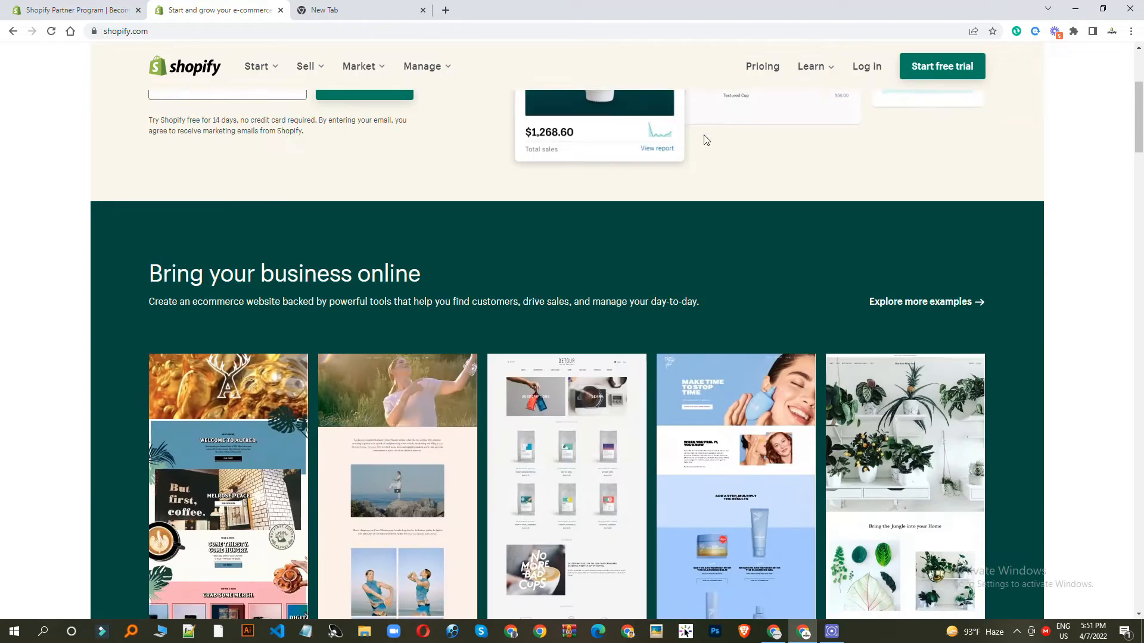
scroll(768, 263, "up", 8)
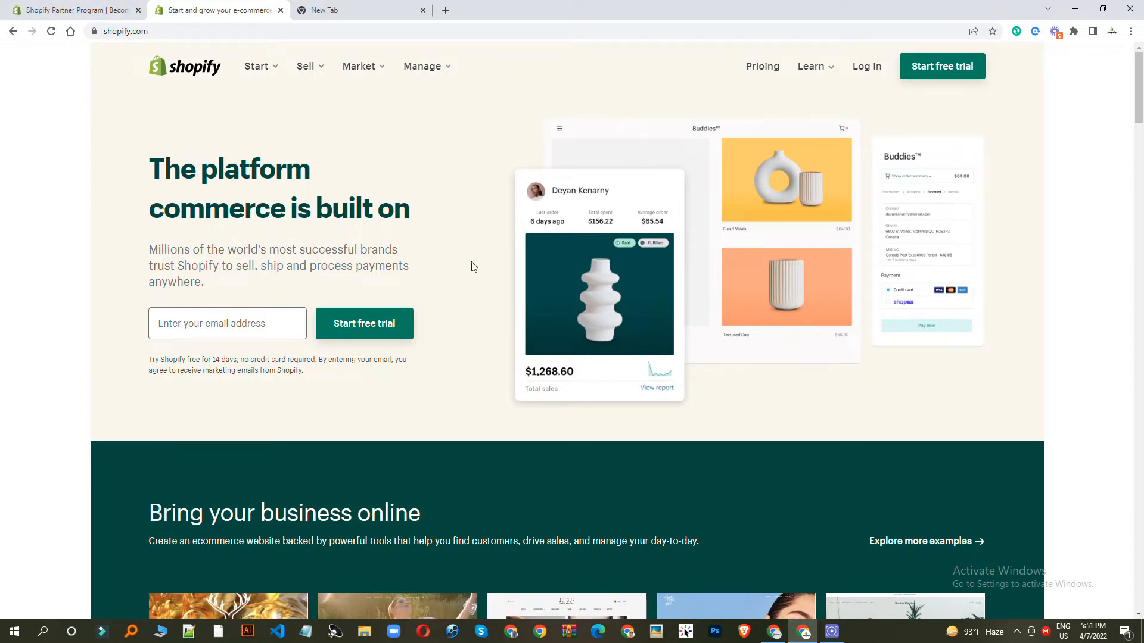
left_click(73, 8)
left_click(189, 7)
left_click(124, 10)
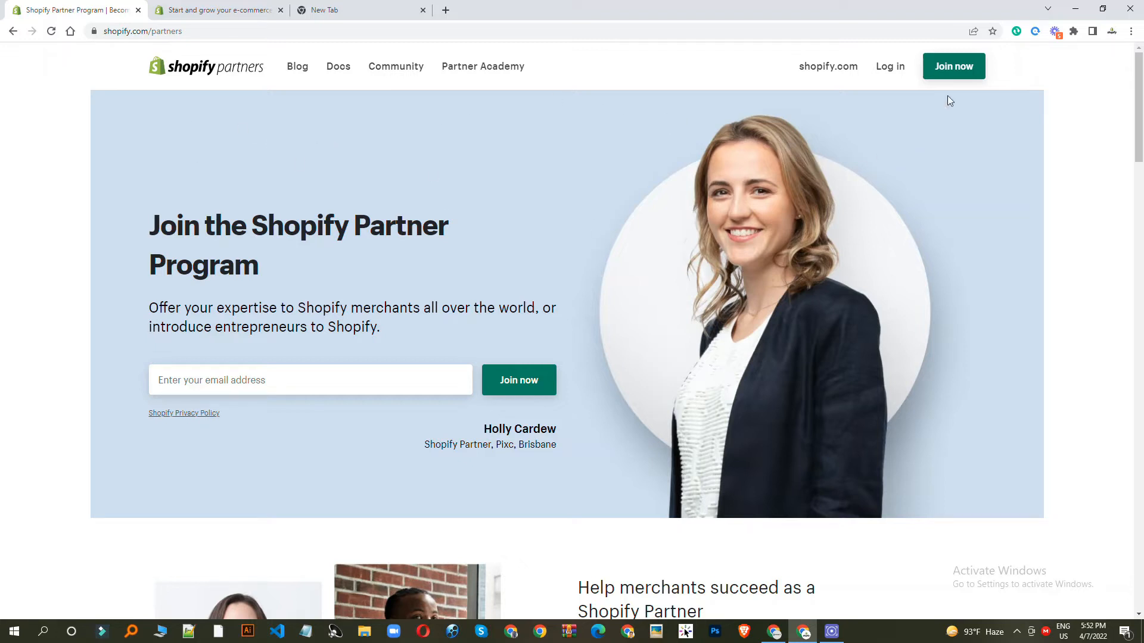
- Choose Join now in the Partners header to open the Create a Shopify ID form
left_click(955, 69)
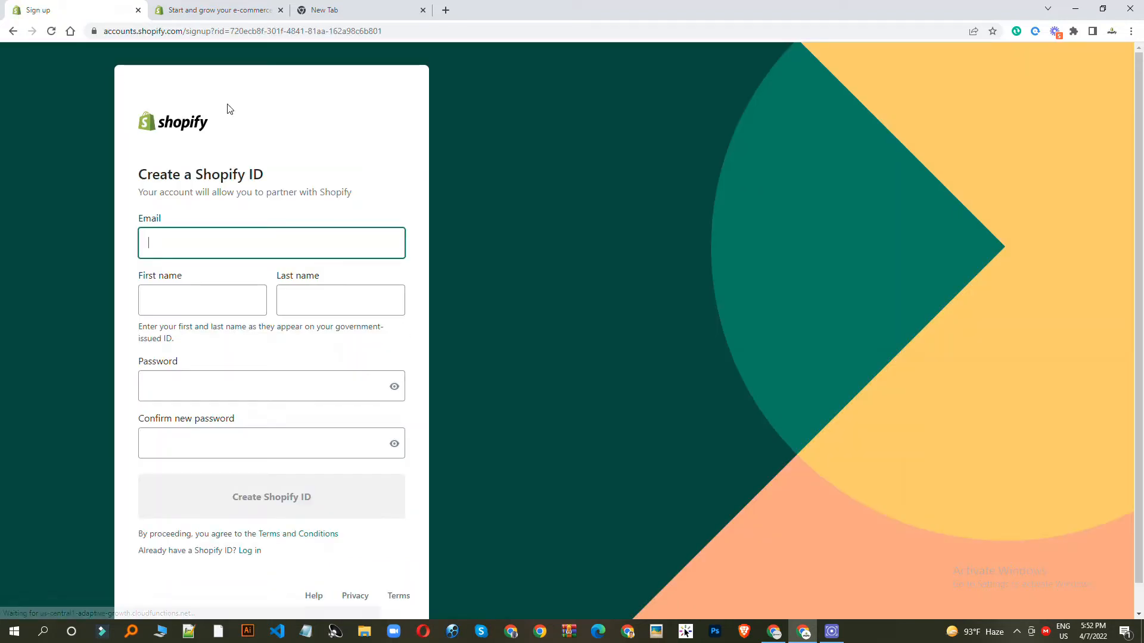
- Copy the signed-in Google account's email address and paste it into the Email field
left_click(390, 6)
left_click(1122, 81)
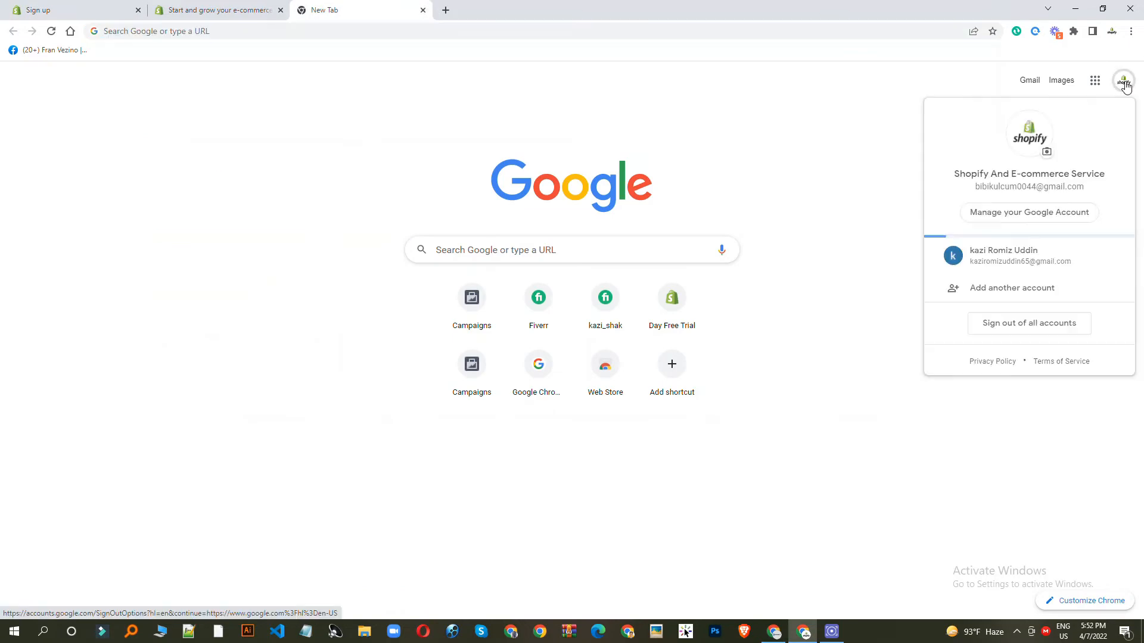
triple_click(1018, 188)
right_click(1019, 194)
left_click(1019, 201)
left_click(78, 10)
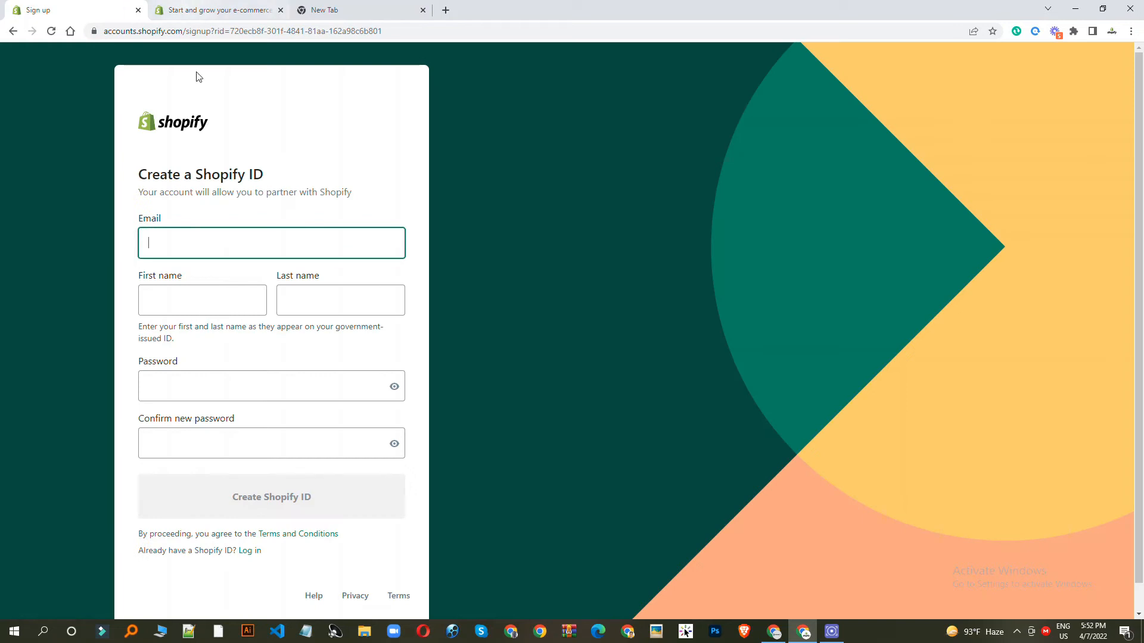
key("ctrl+v")
- Enter the account holder's first and last name
left_click(215, 308)
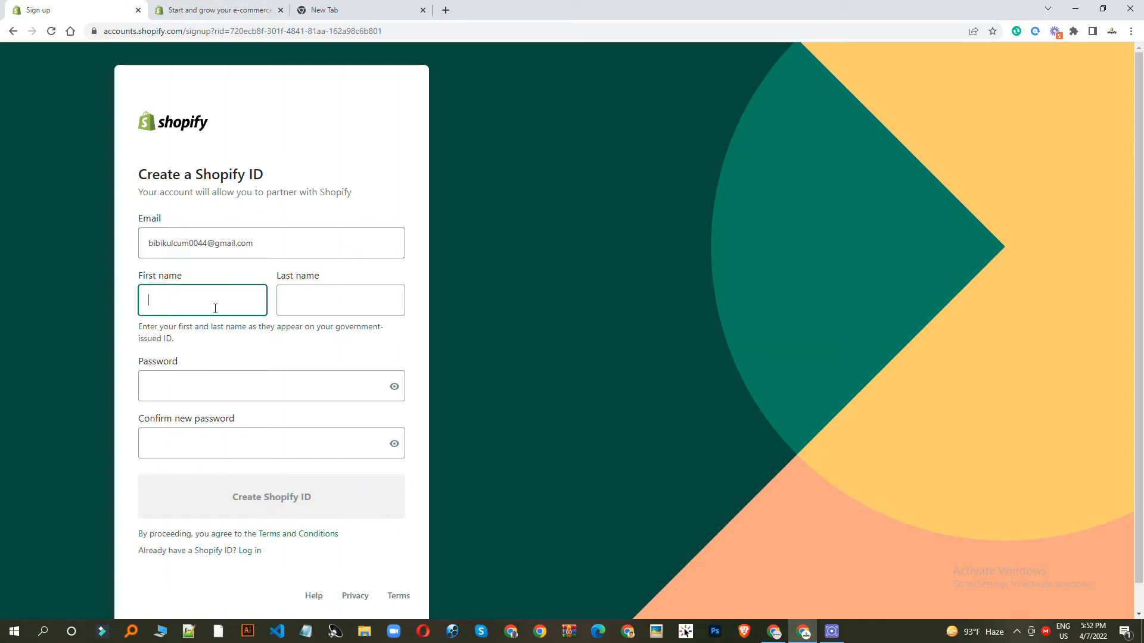
left_click(302, 297)
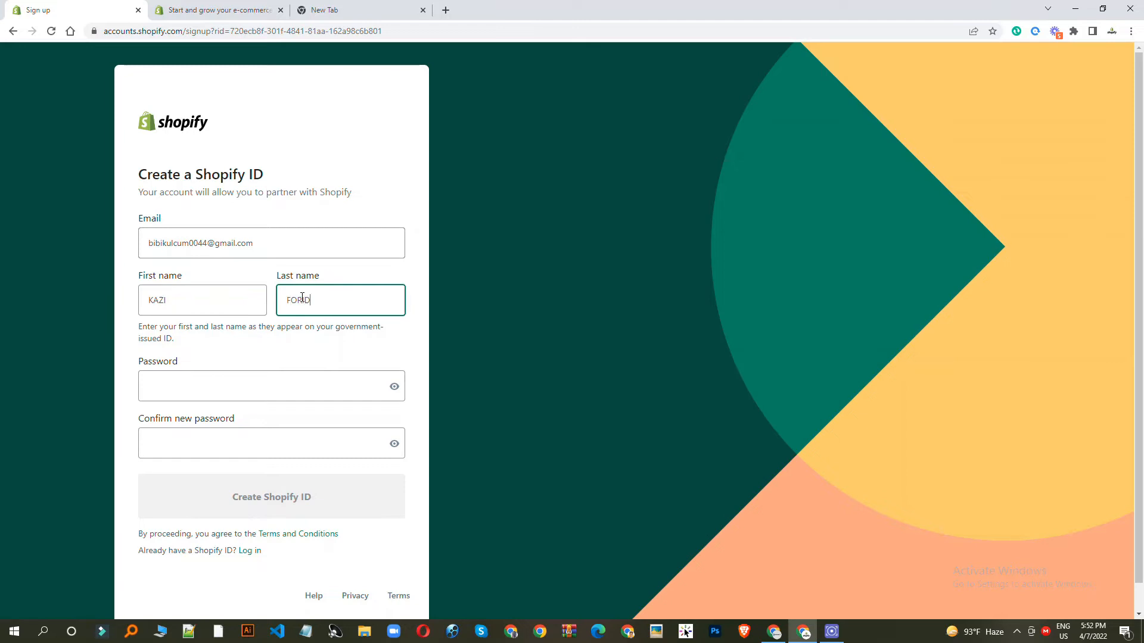
left_click(98, 396)
- Set and confirm the account password, then create the Shopify ID
left_click(182, 389)
type("••••••")
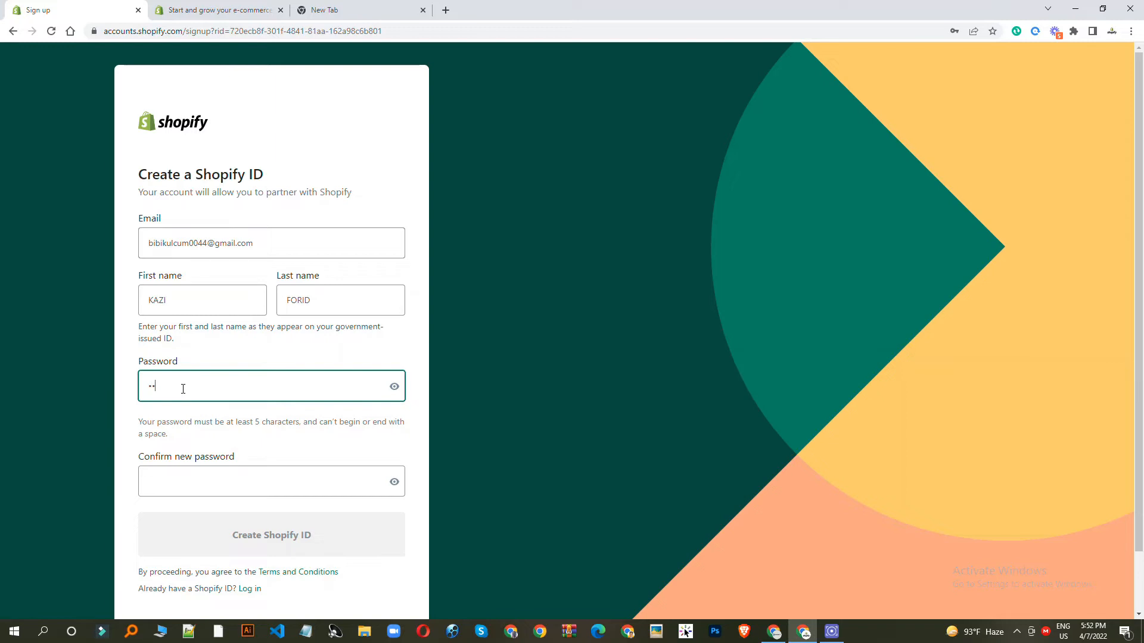
left_click(188, 479)
type("•••••")
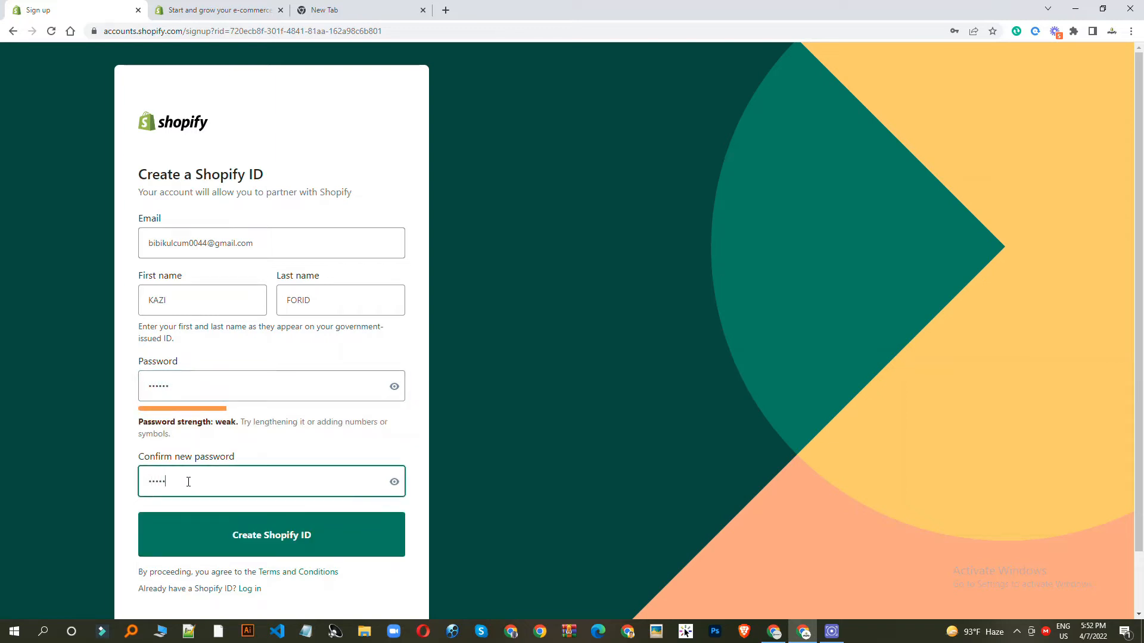
left_click(267, 534)
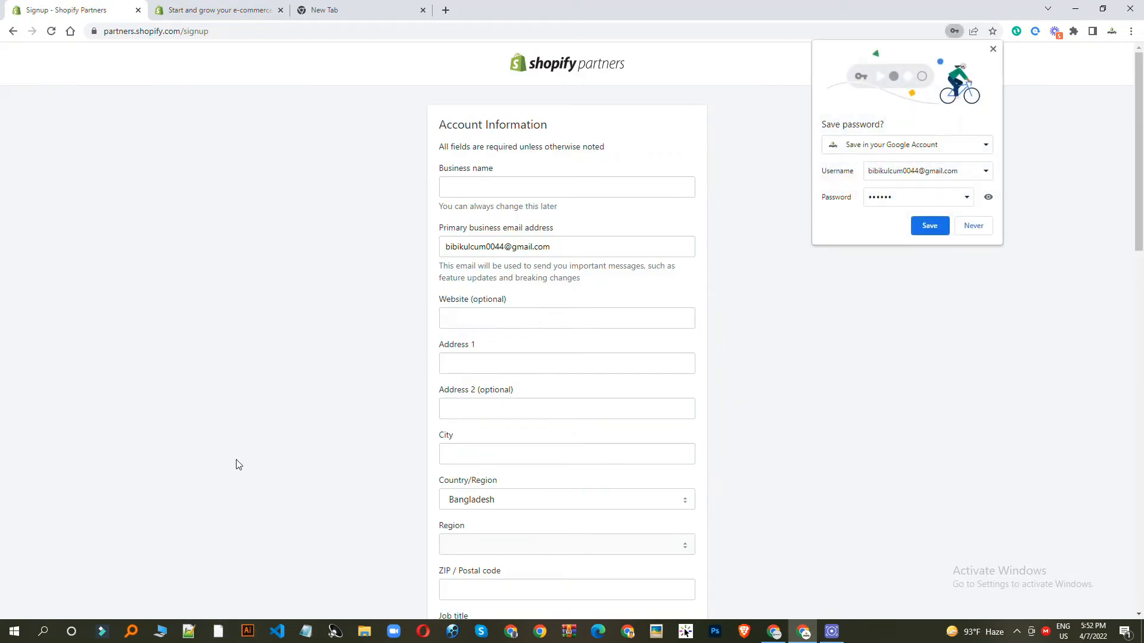
- Save the password in Chrome and enter TECHZOMEBD as the business name
left_click(933, 231)
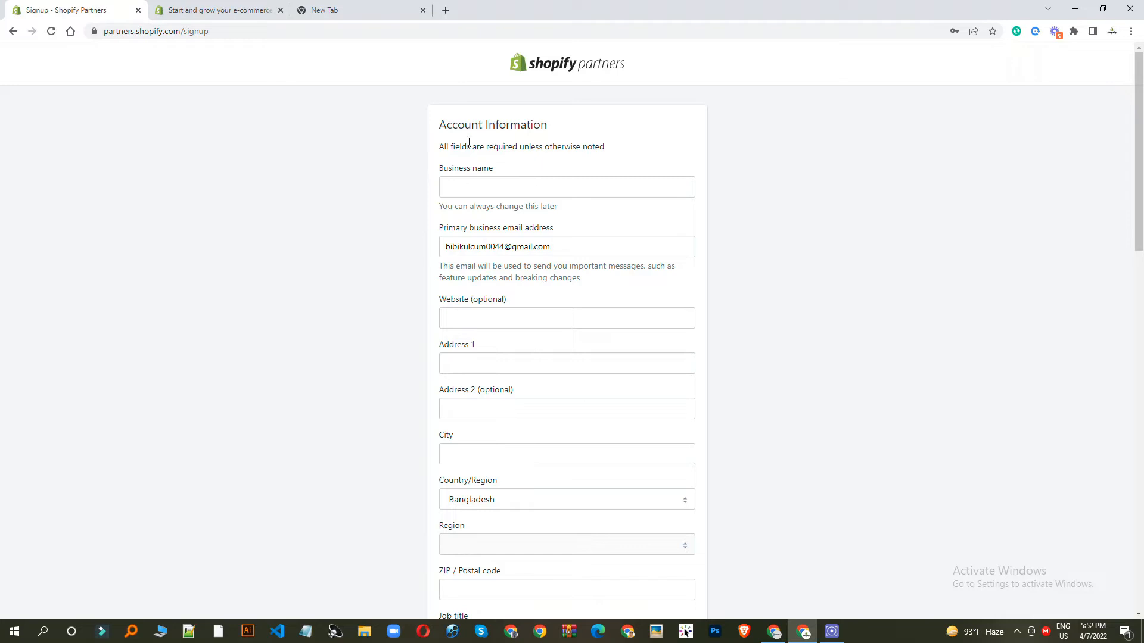
left_click(513, 186)
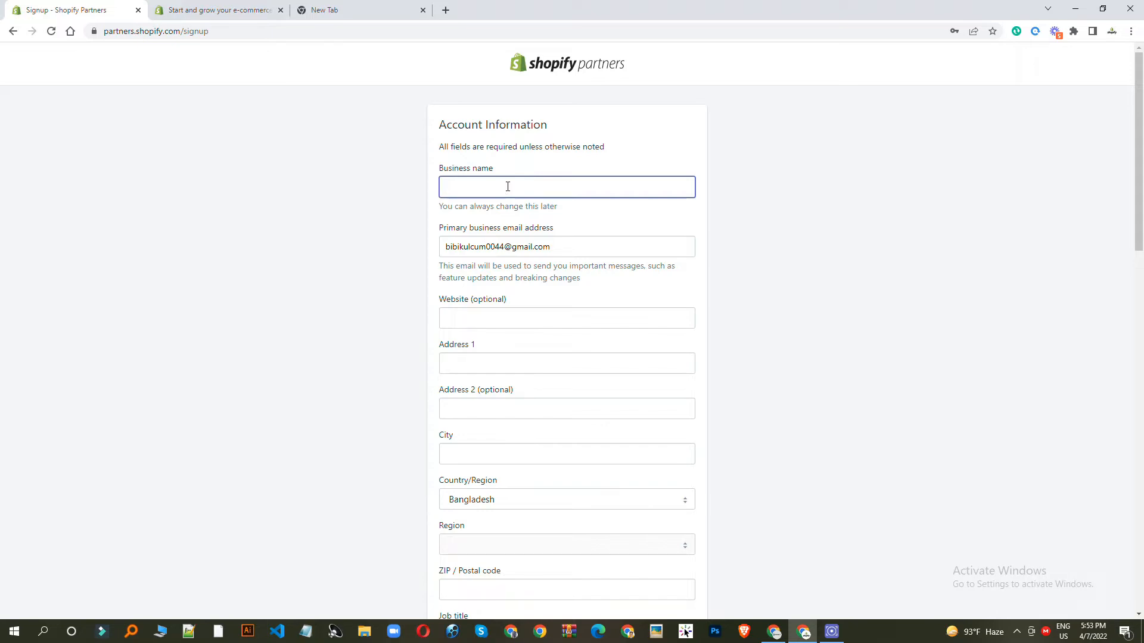
type("TECHZOMEBD")
left_click(274, 259)
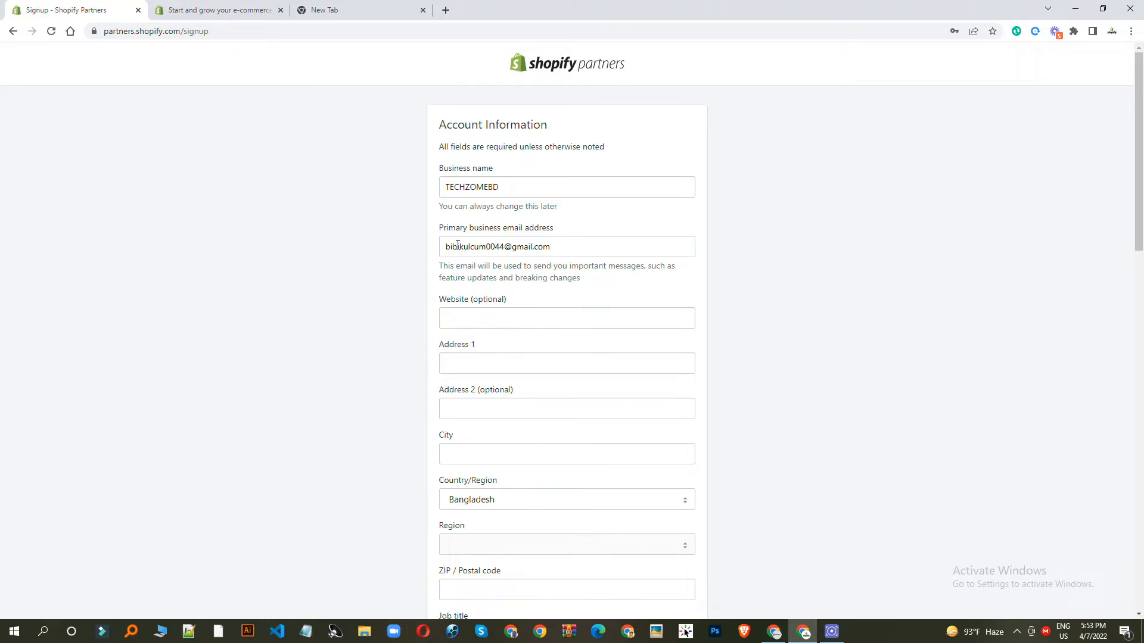
scroll(486, 256, "down", 1)
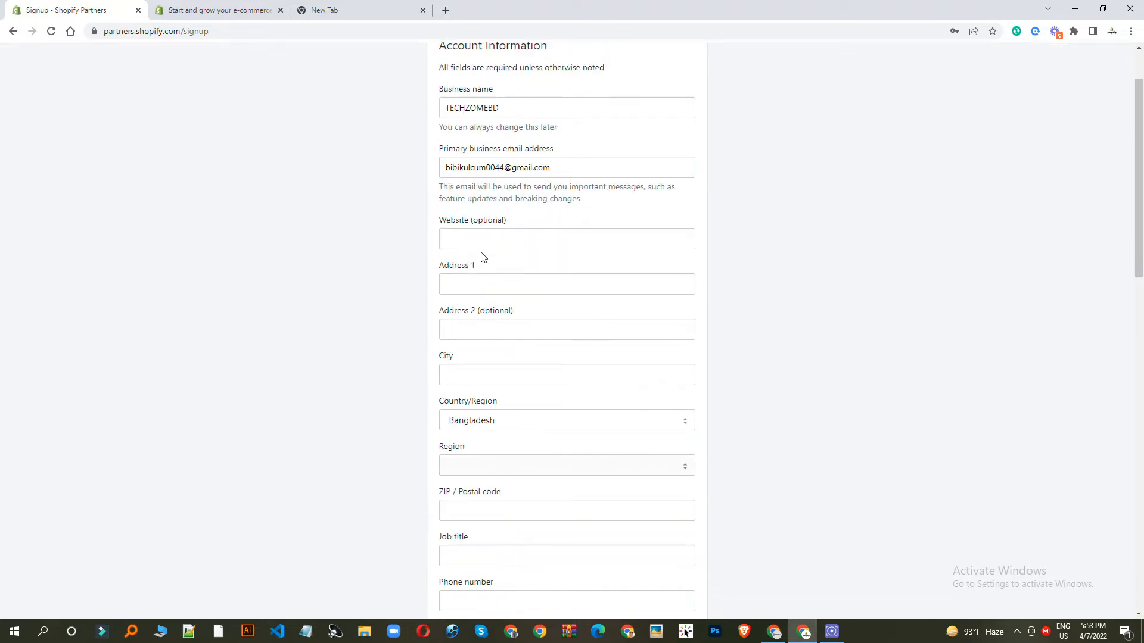
- Fill in the first address line and the city on the account form
left_click(486, 247)
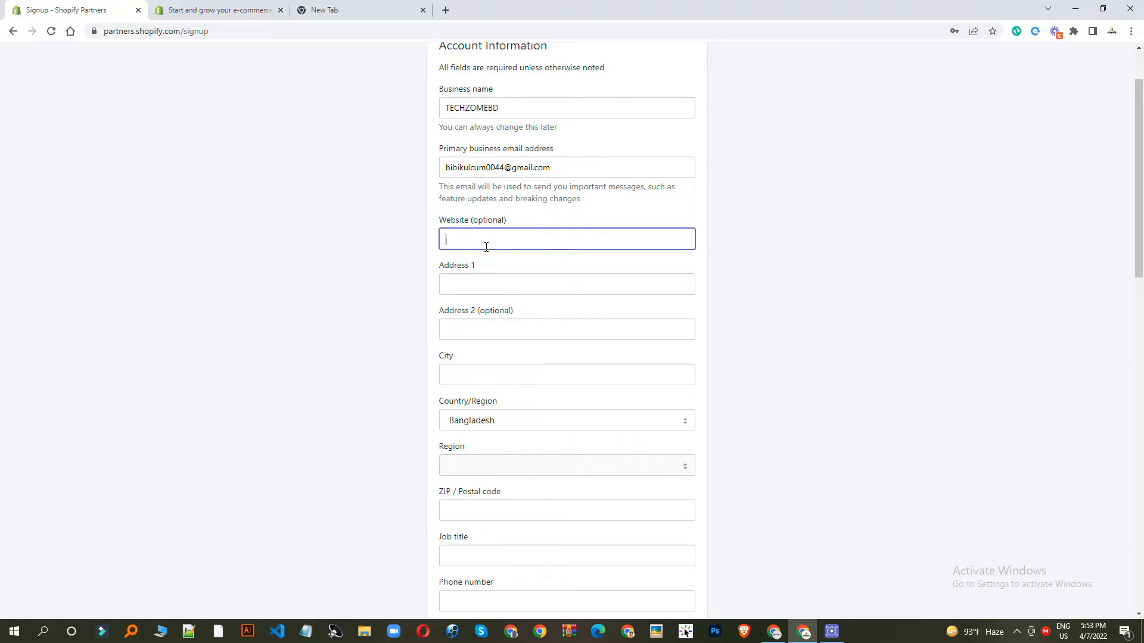
left_click(485, 281)
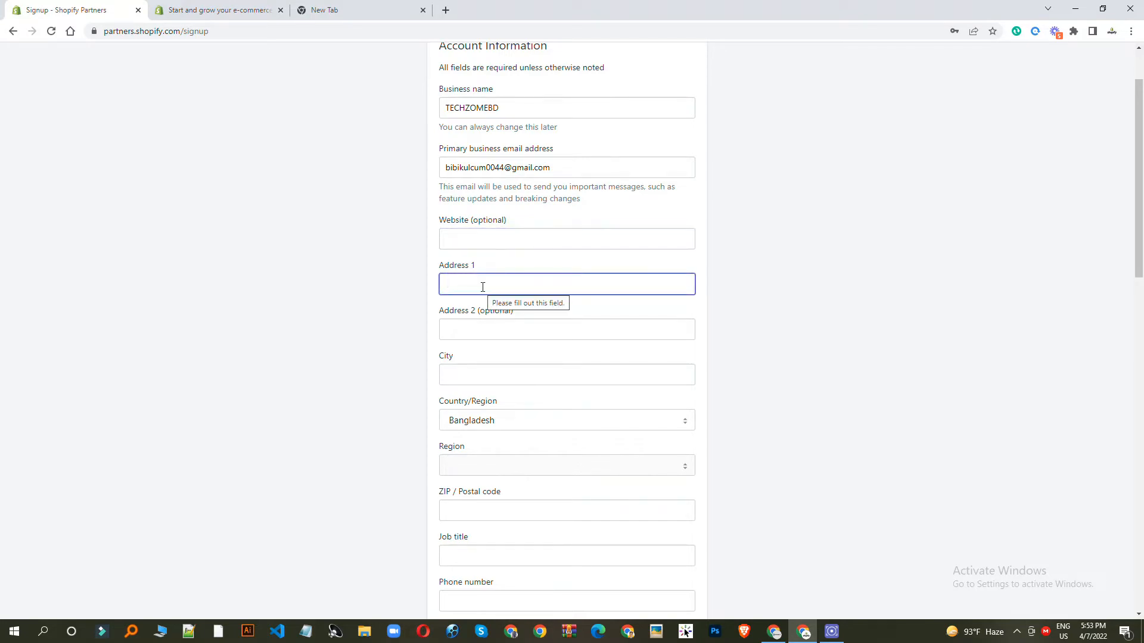
type("FENI")
left_click(375, 341)
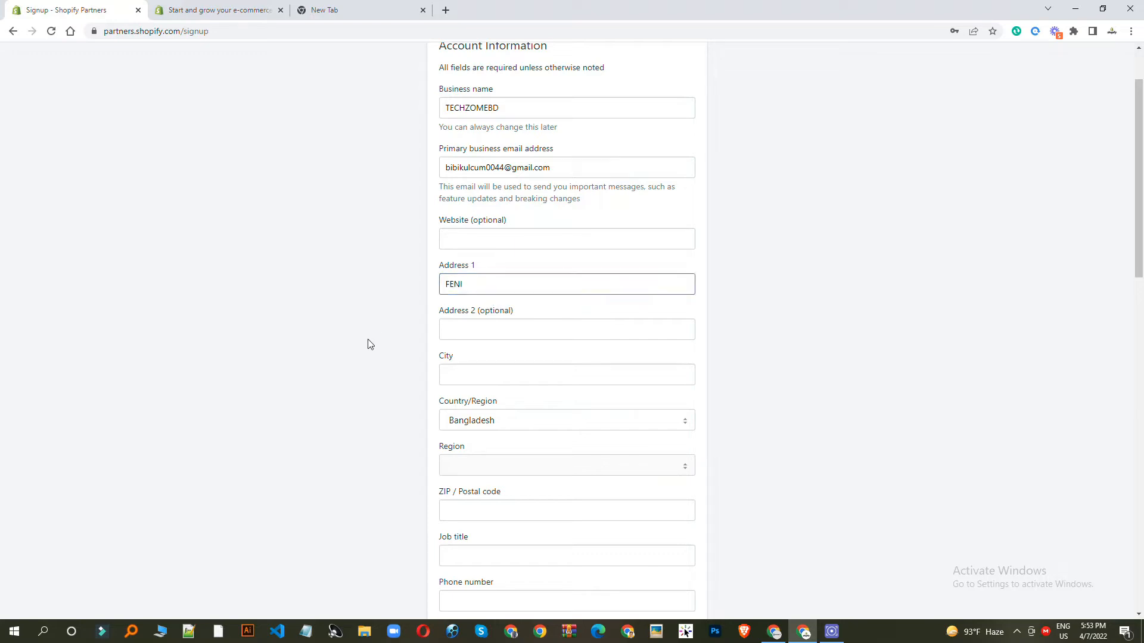
left_click(469, 368)
type("FENI")
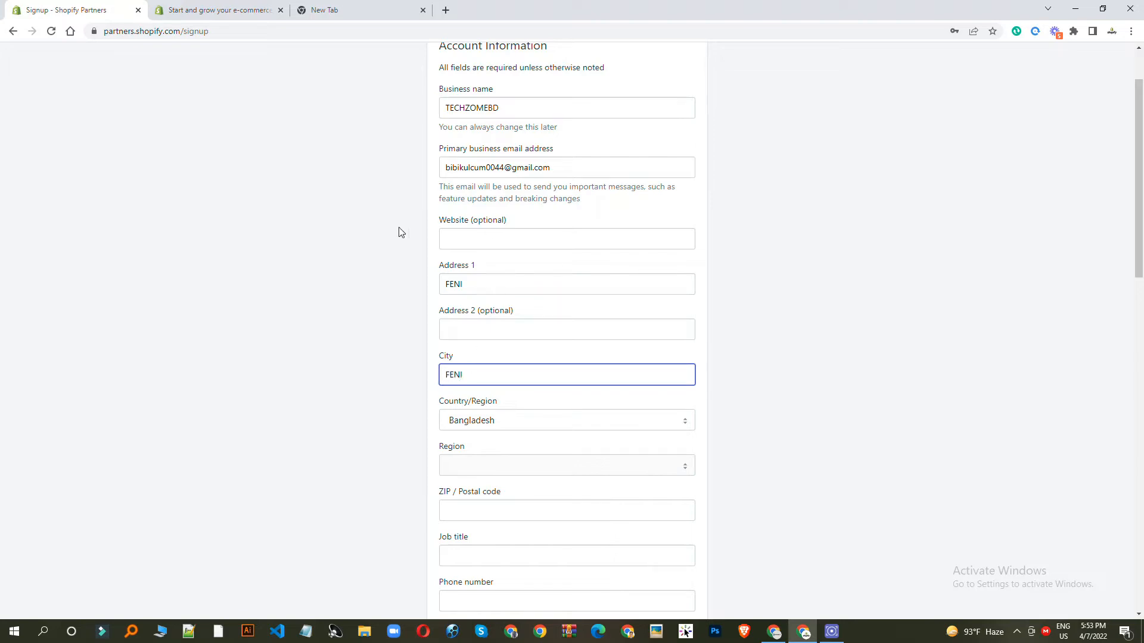
double_click(471, 286)
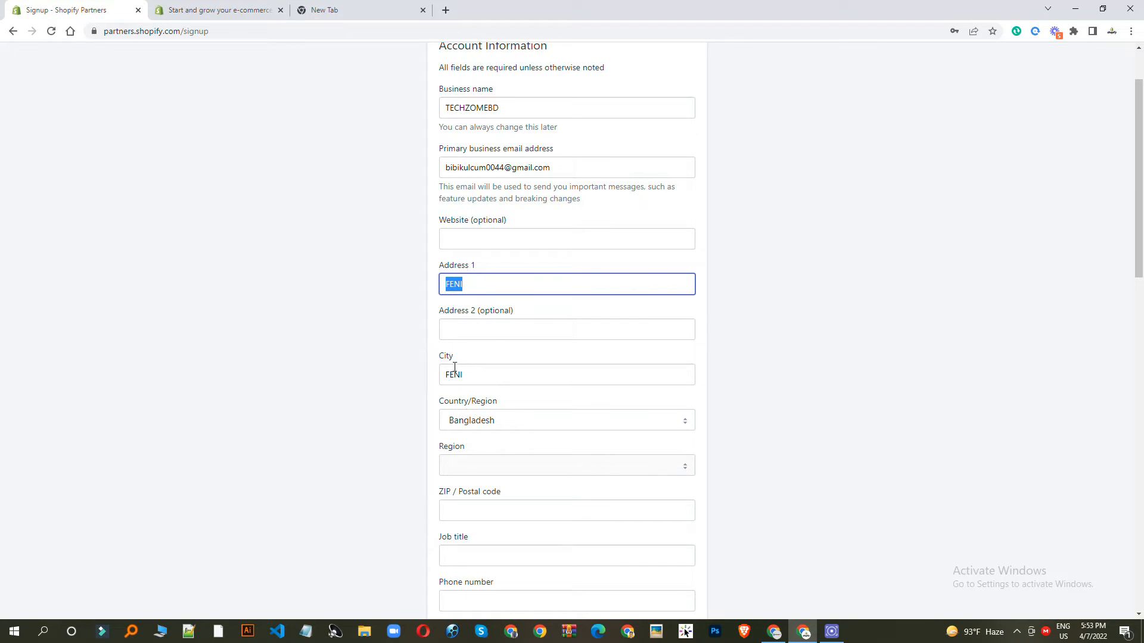
- Enter the postal code and the job title DESIGNER, correcting the typo
scroll(636, 391, "down", 3)
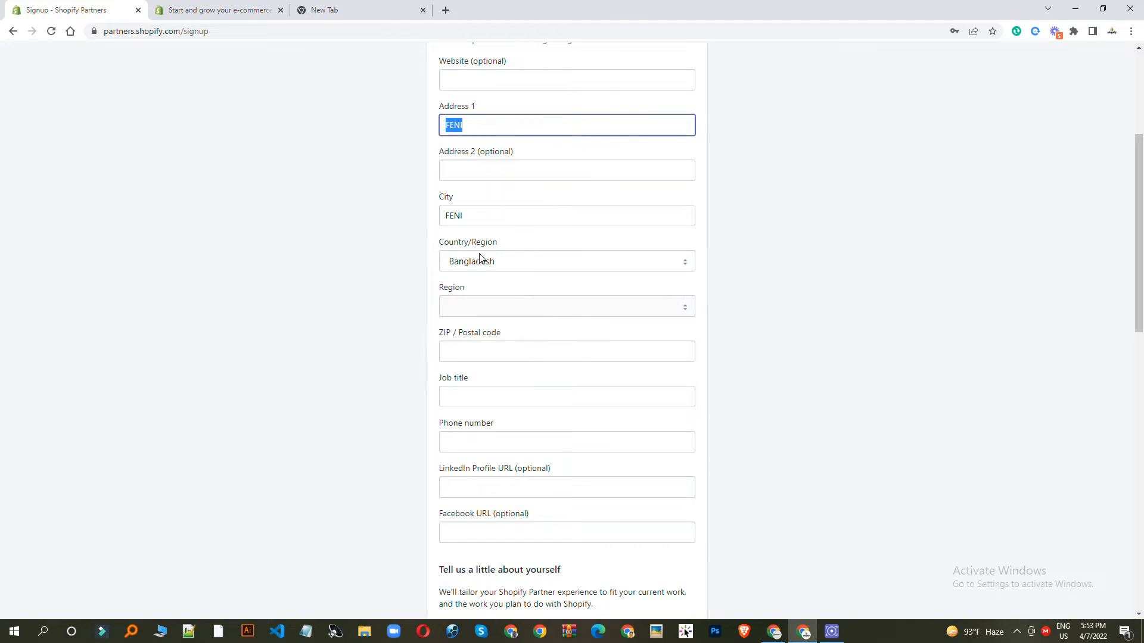
left_click(489, 351)
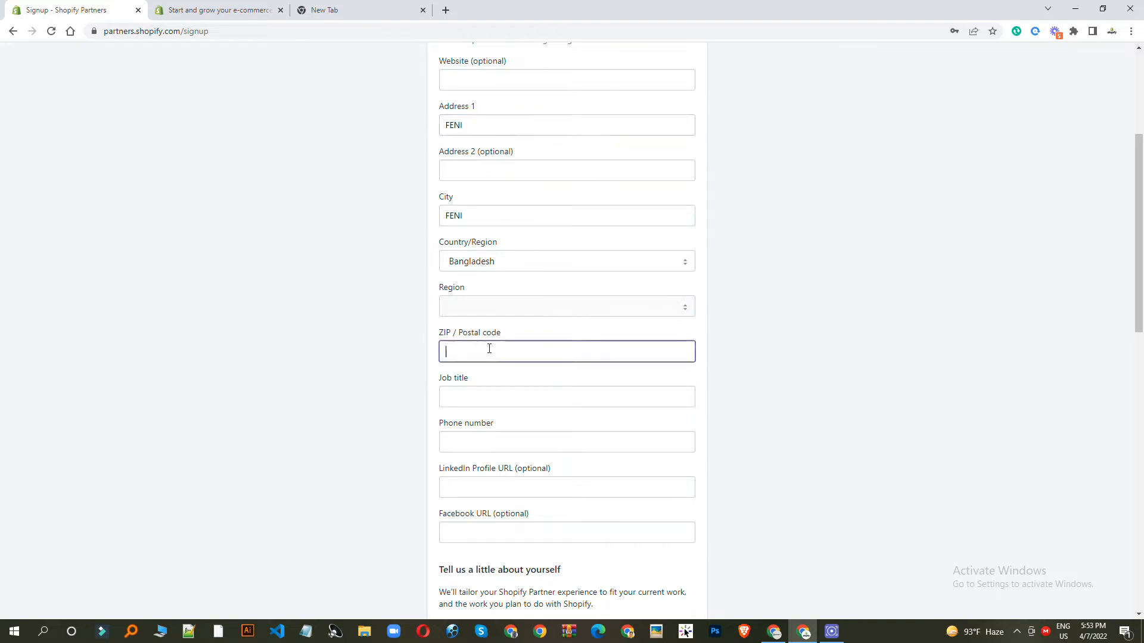
type("3900")
left_click(483, 393)
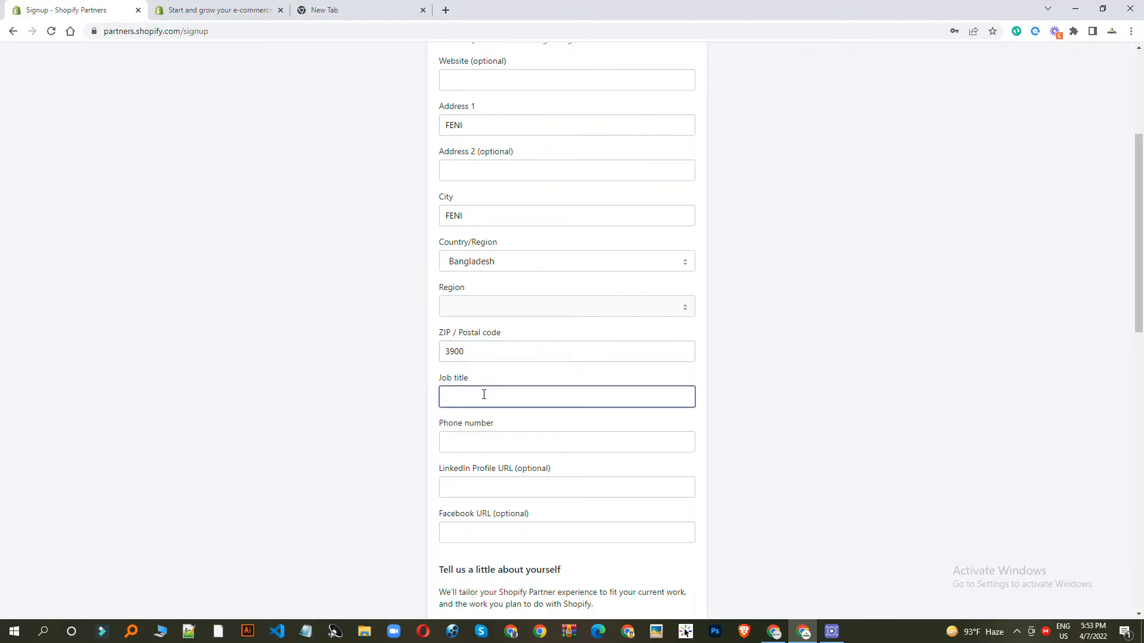
type("DESIGNER")
left_click(376, 413)
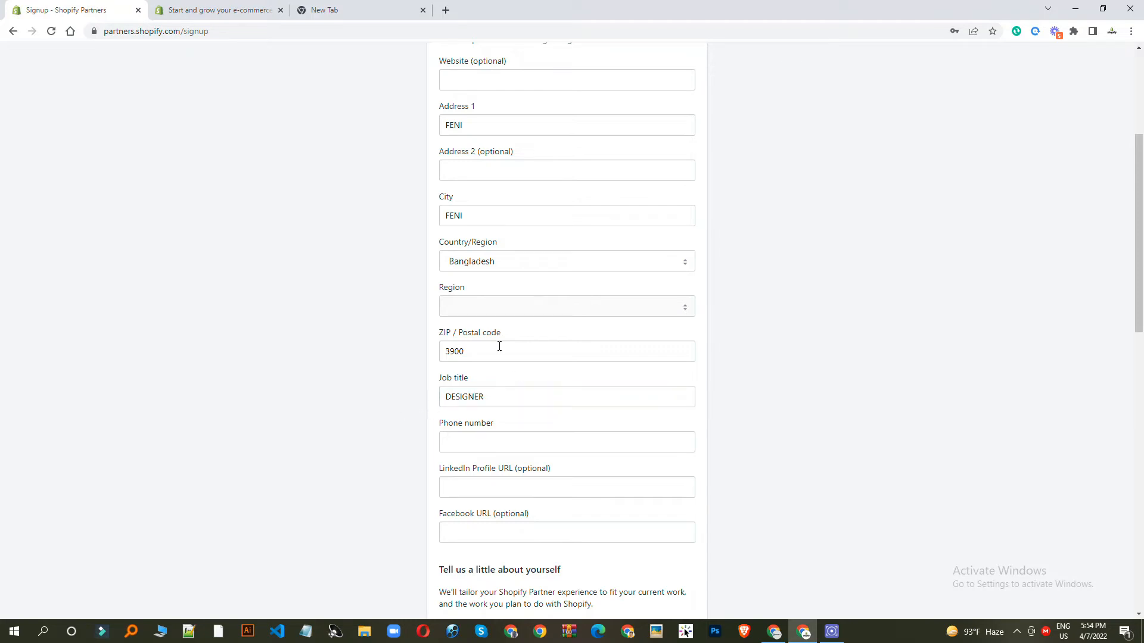
- Add the business phone number
scroll(518, 373, "down", 3)
left_click(488, 286)
left_click(298, 340)
- Mark the account as selling products as a Shopify merchant
scroll(687, 301, "down", 4)
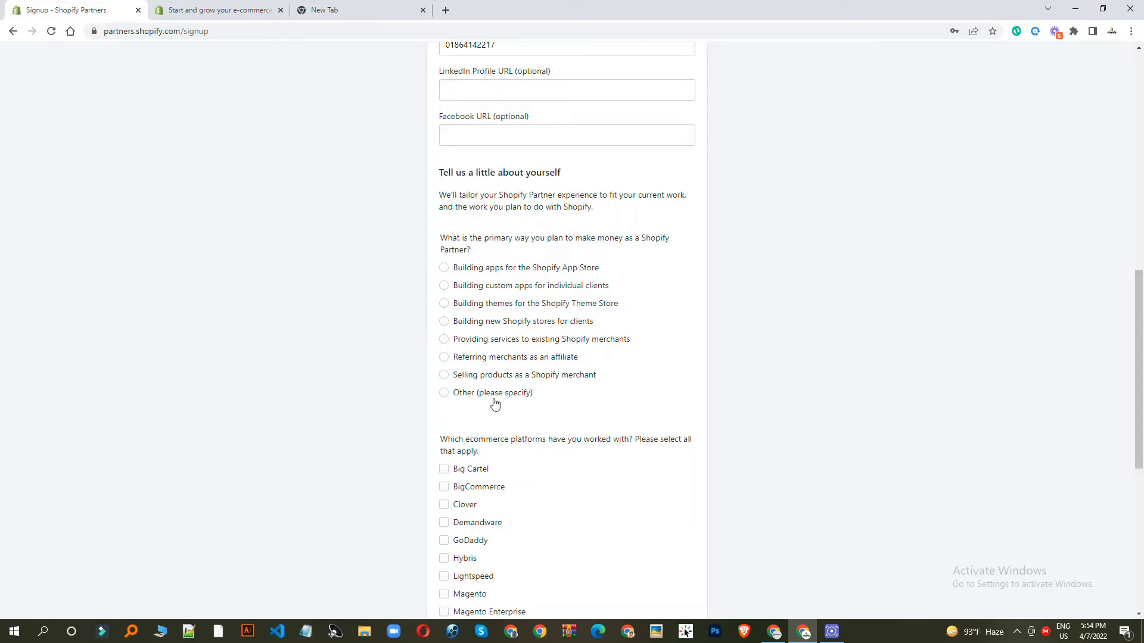
left_click(563, 380)
scroll(563, 375, "down", 3)
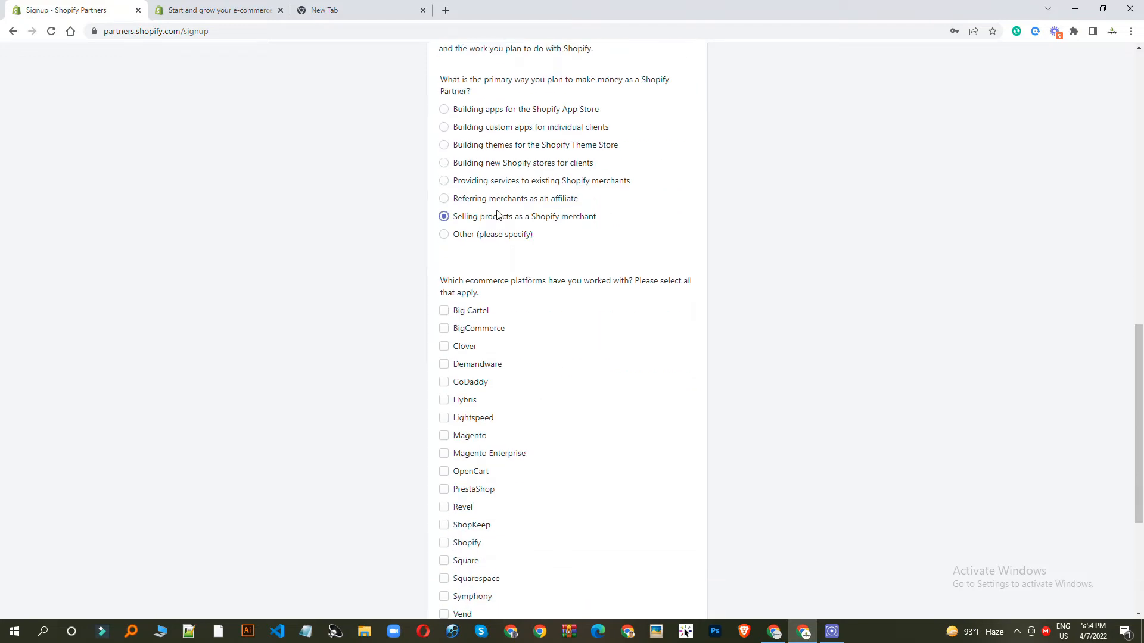
scroll(511, 252, "down", 3)
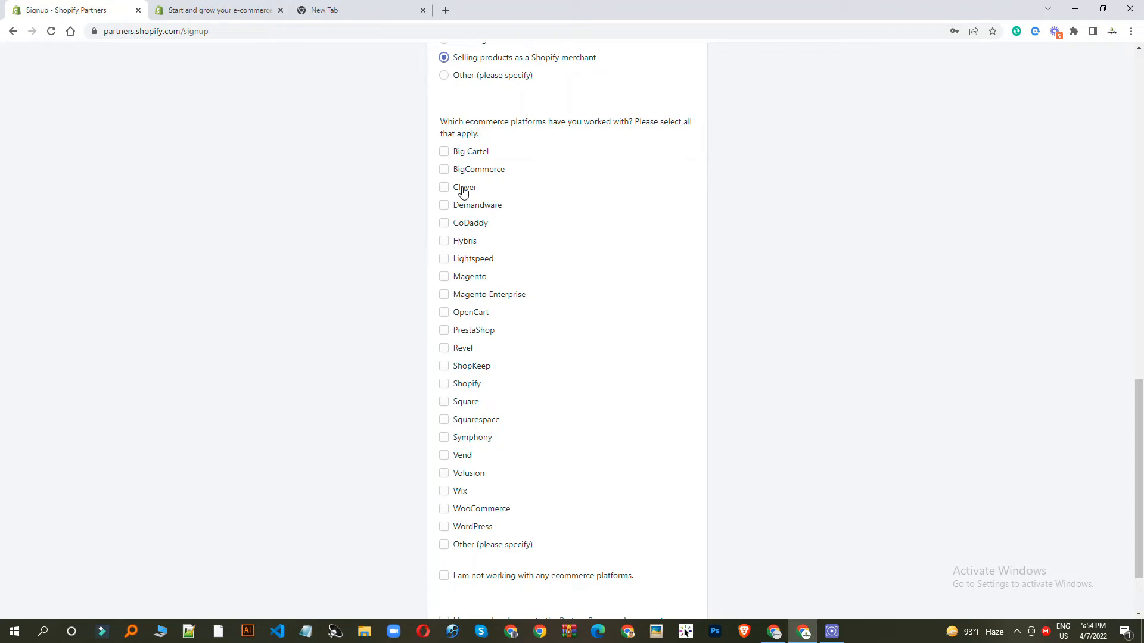
scroll(523, 327, "down", 2)
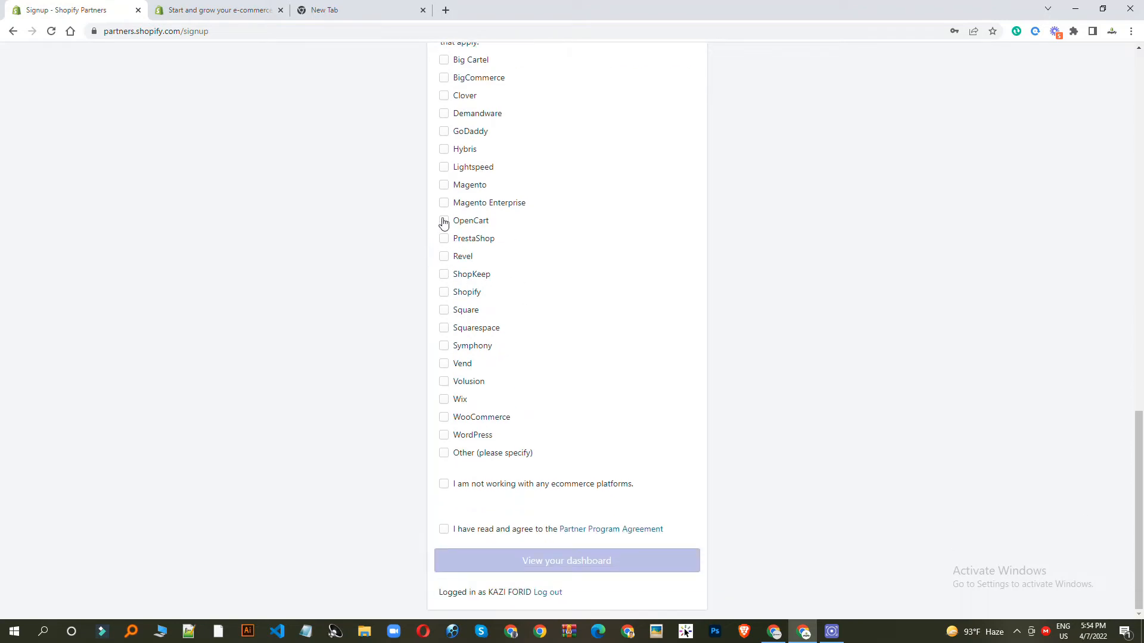
- Declare no ecommerce platform work, accept the Partner Program Agreement, and submit to the dashboard
left_click(445, 486)
left_click(444, 530)
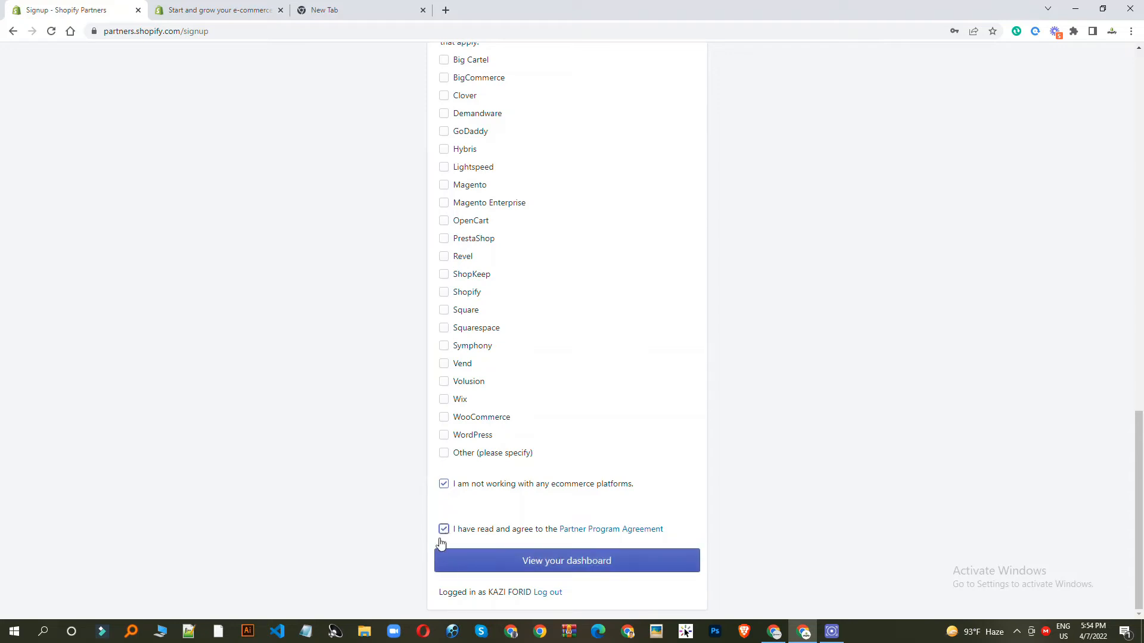
scroll(1004, 227, "up", 5)
scroll(409, 222, "down", 5)
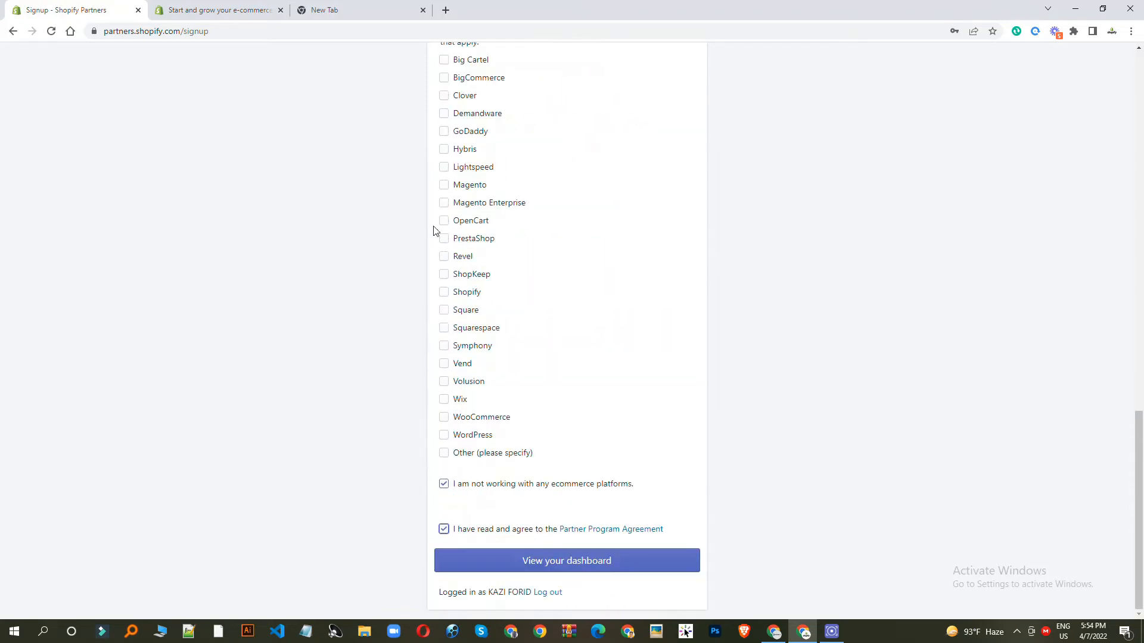
left_click(536, 567)
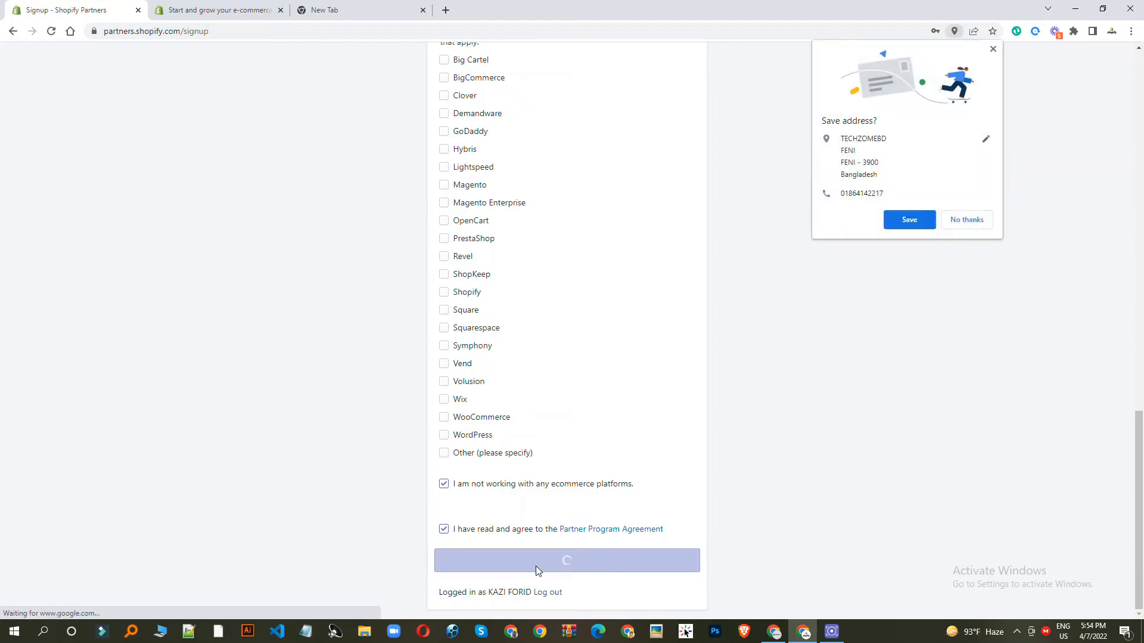
left_click(906, 227)
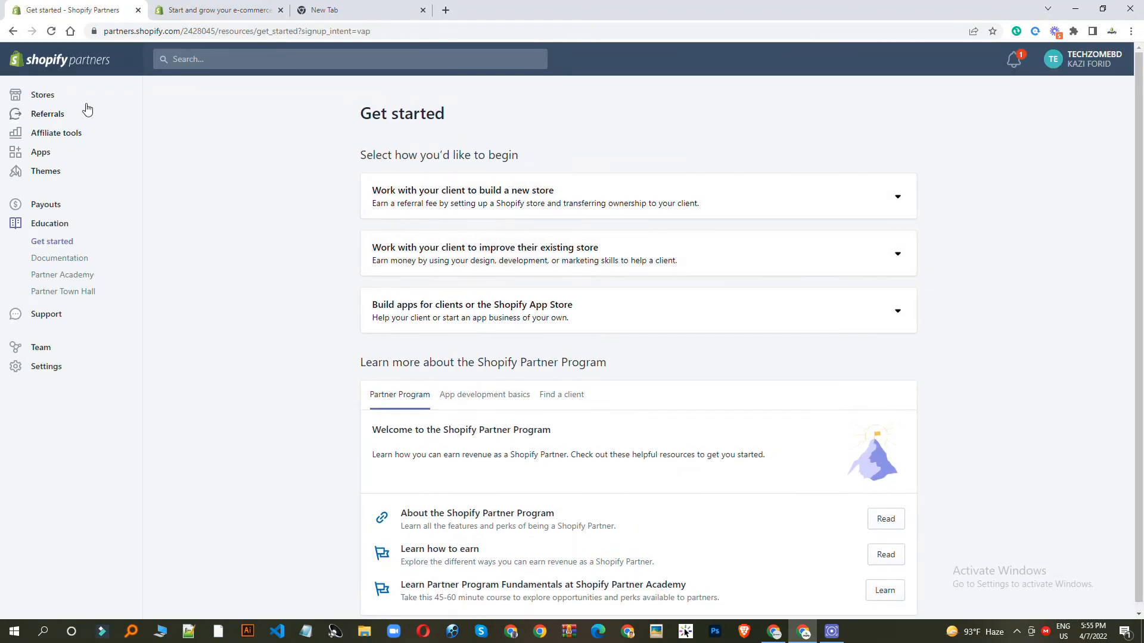
- Open Stores, note the confirm-business-email warning, and switch to the new browser tab
left_click(34, 94)
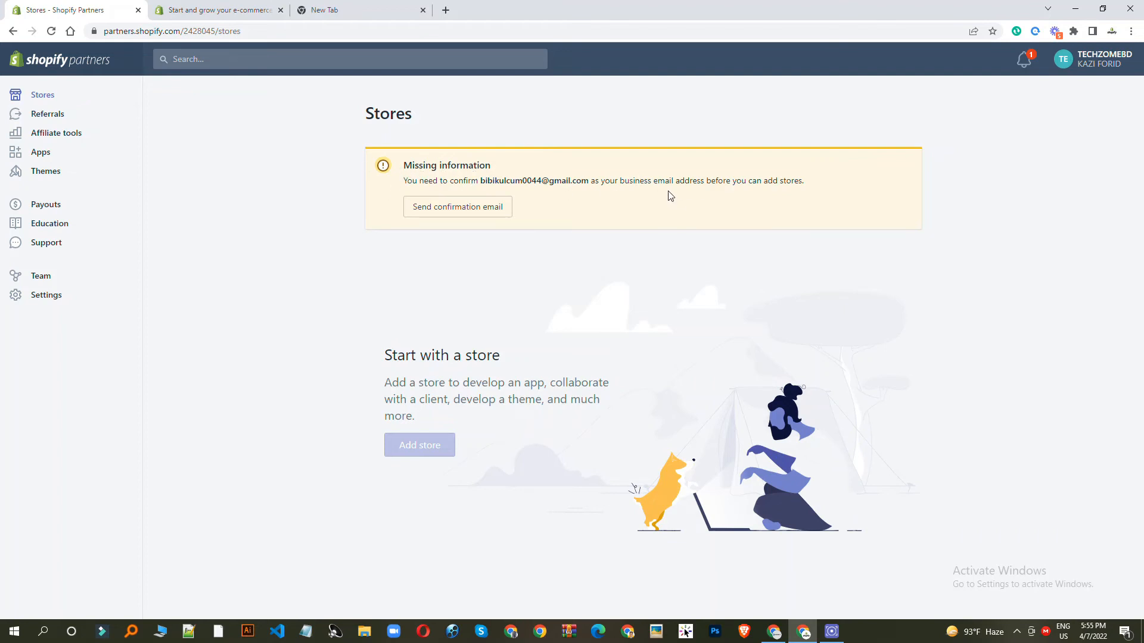
left_click(356, 7)
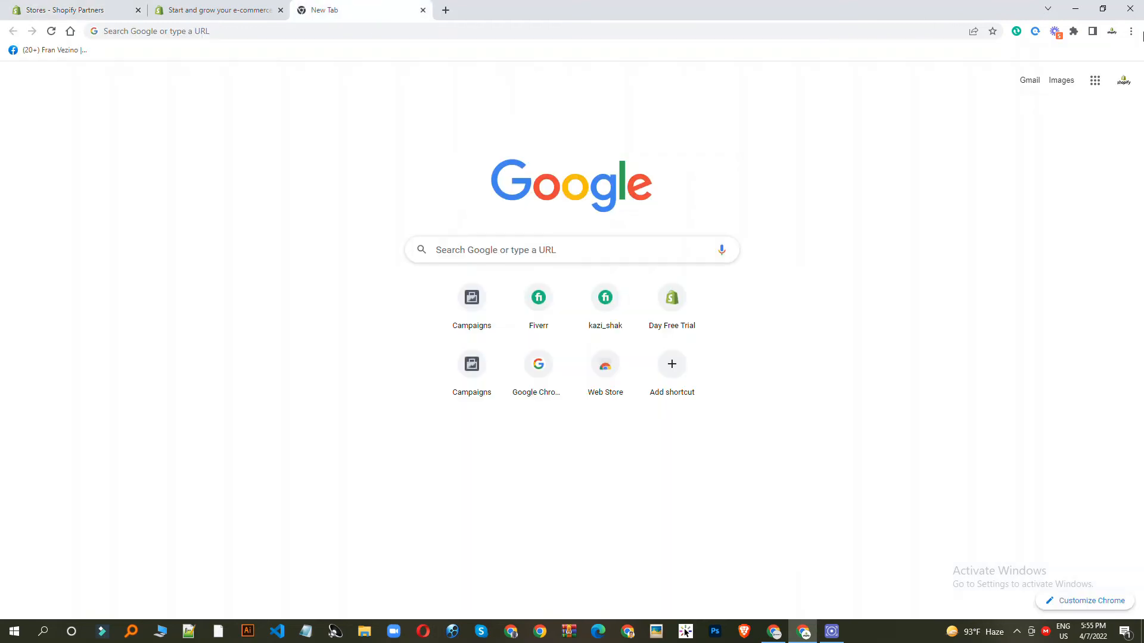
- Open Gmail and confirm the Shopify account email from its confirmation message
left_click(1028, 81)
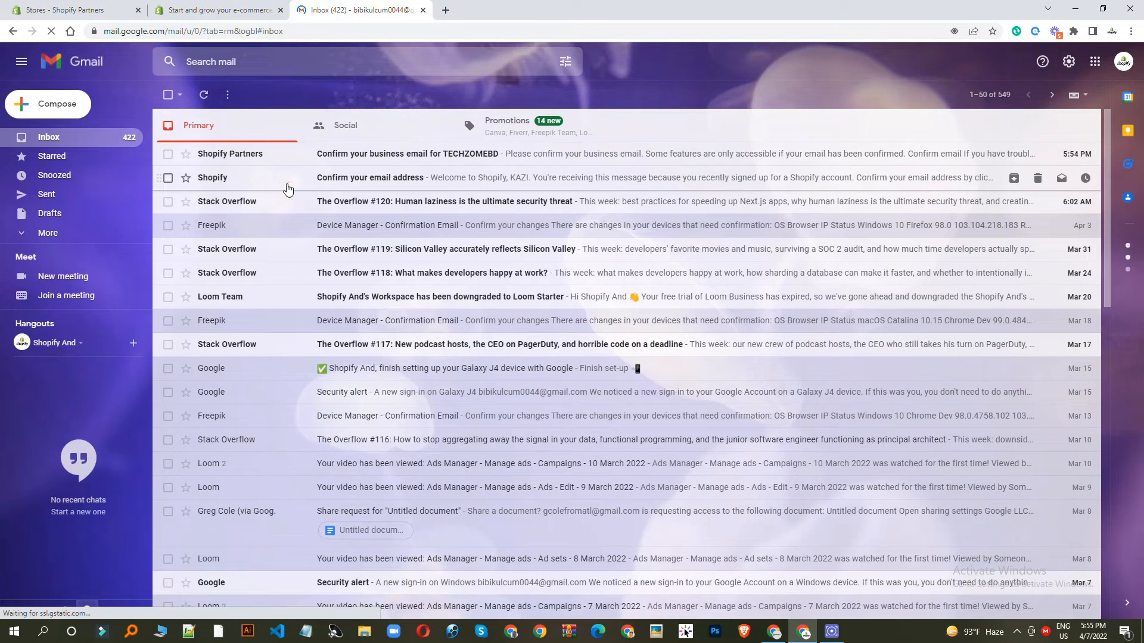
left_click(359, 182)
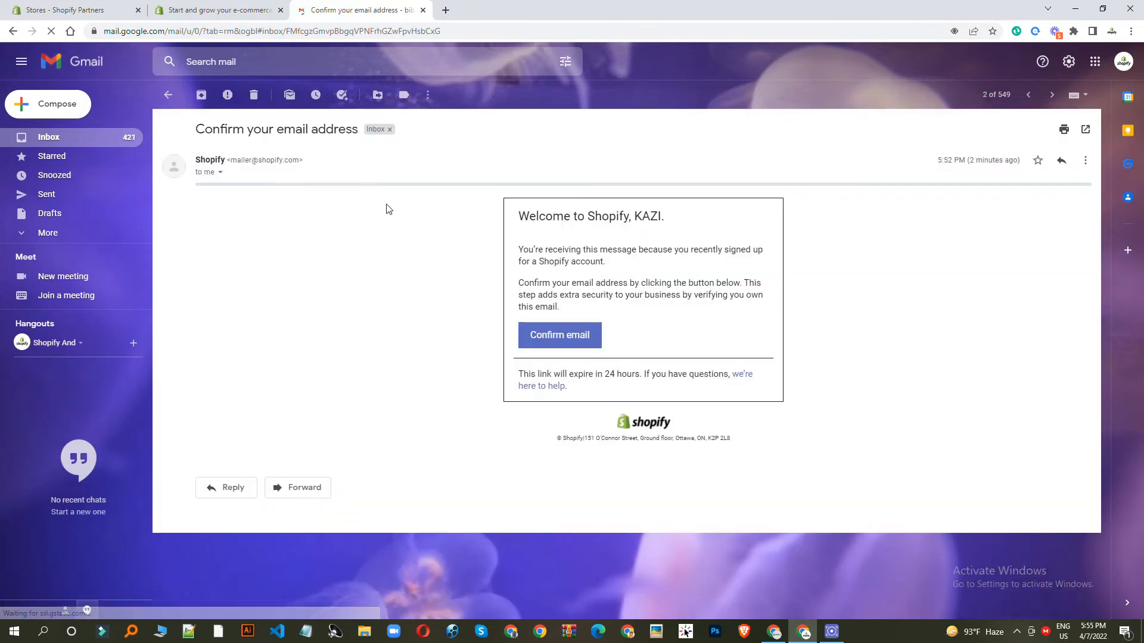
left_click(548, 336)
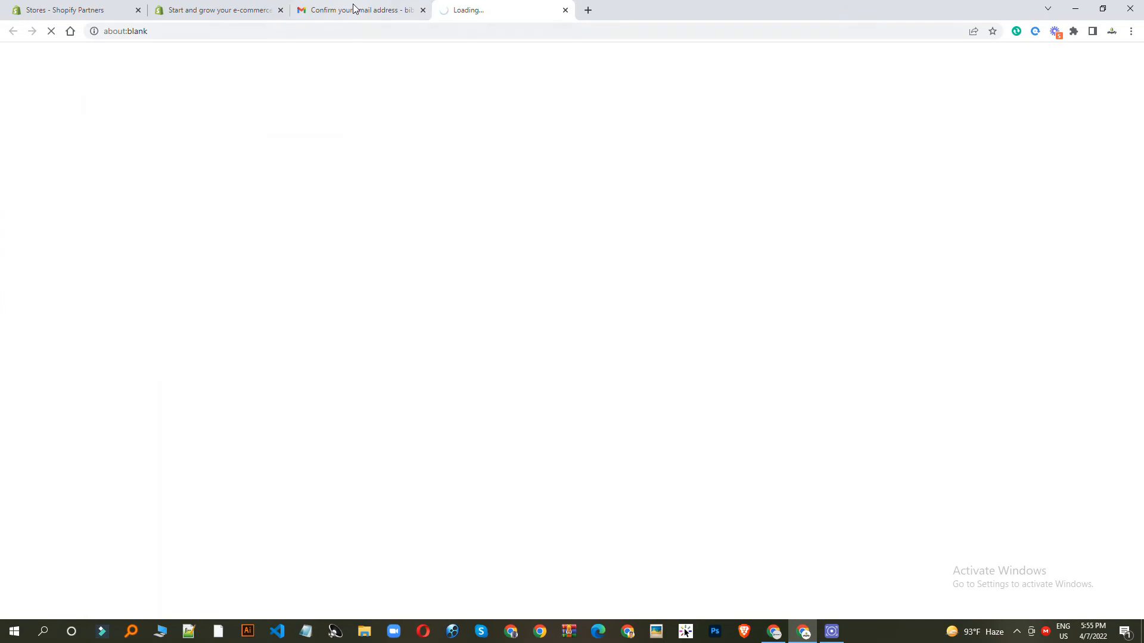
- Confirm the Shopify Partners business email from its Gmail message
left_click(353, 10)
left_click(77, 140)
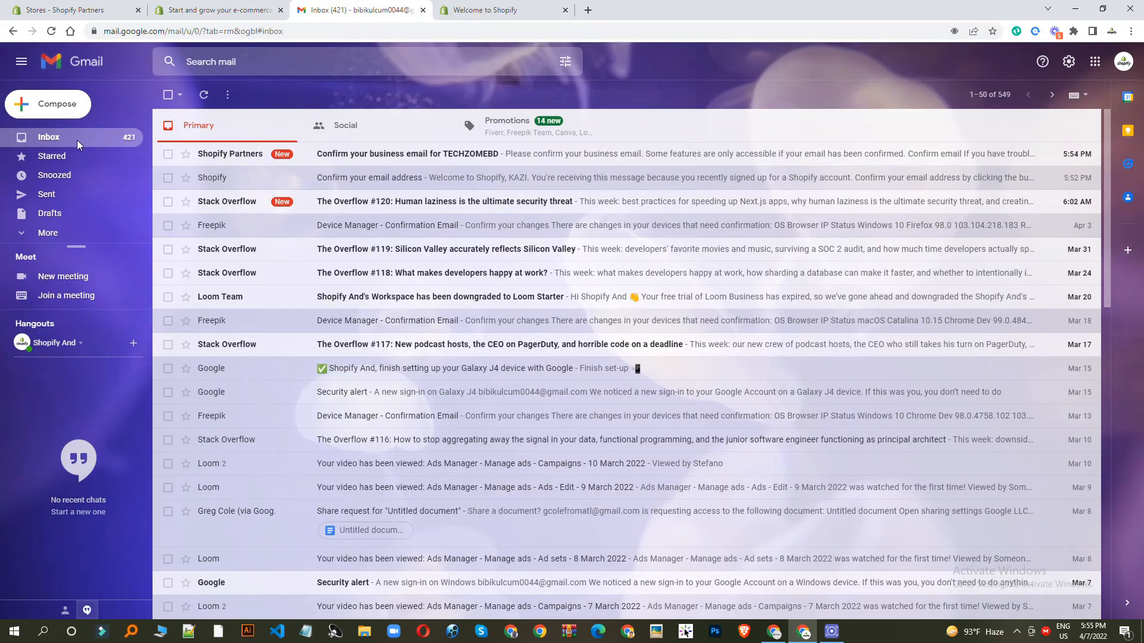
left_click(494, 10)
left_click(398, 6)
left_click(367, 158)
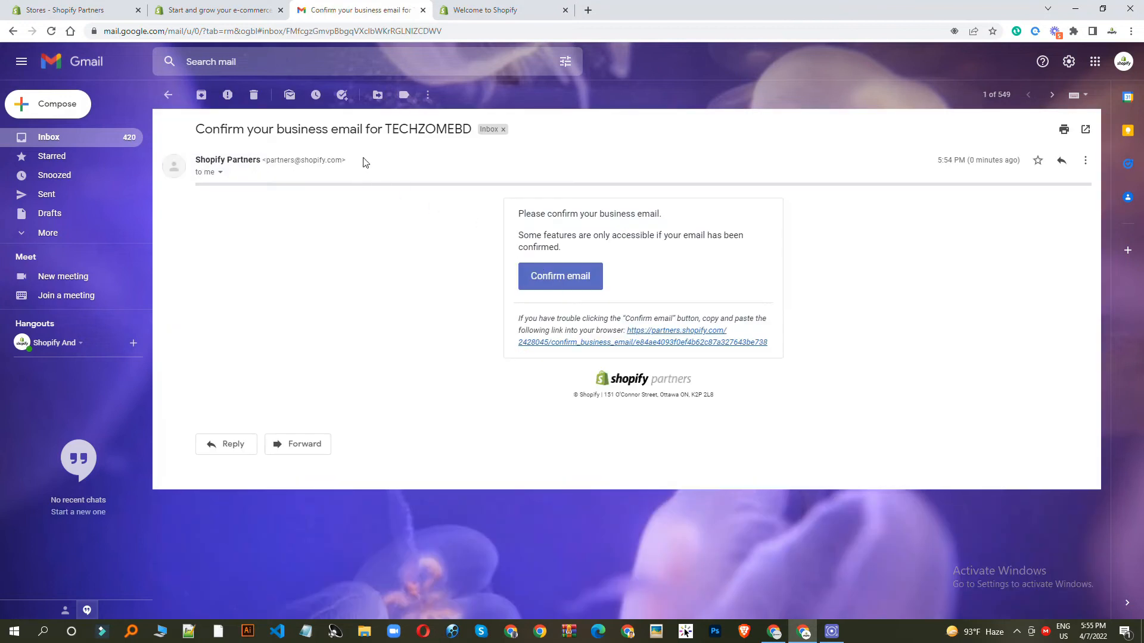
left_click(573, 282)
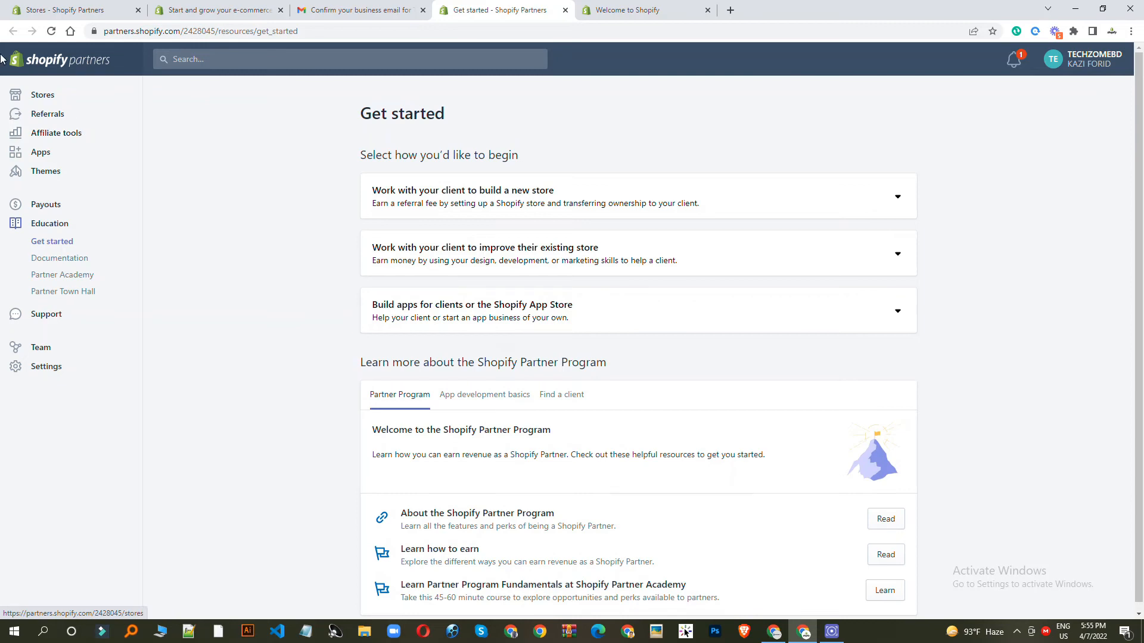
- Return to the Stores page, now free of the email warning, and begin adding a store
left_click(40, 96)
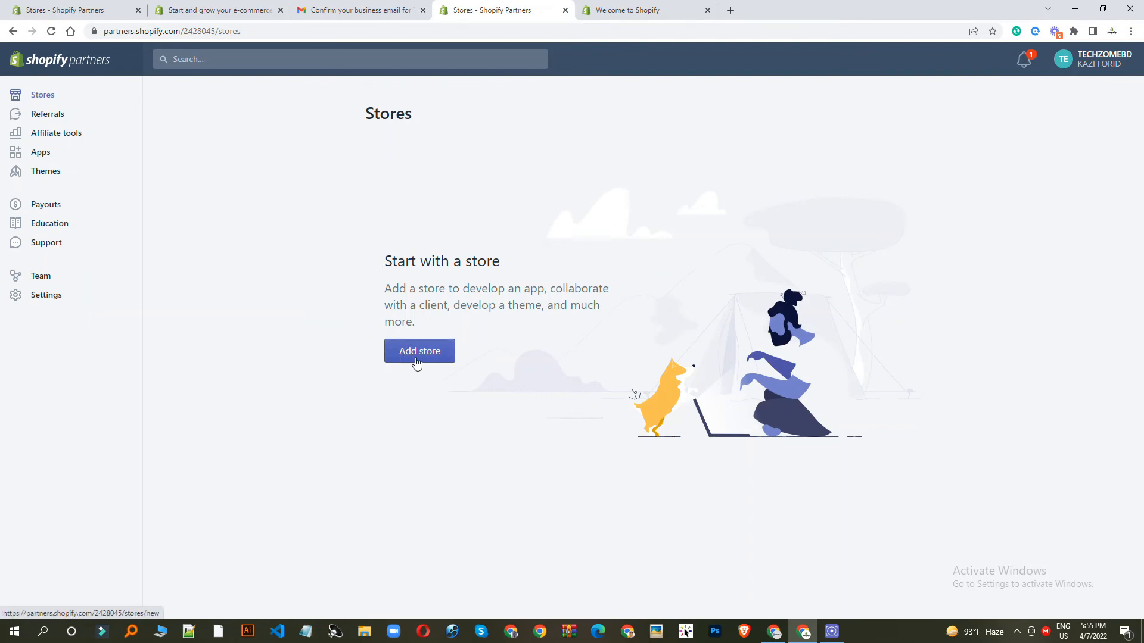
left_click(417, 361)
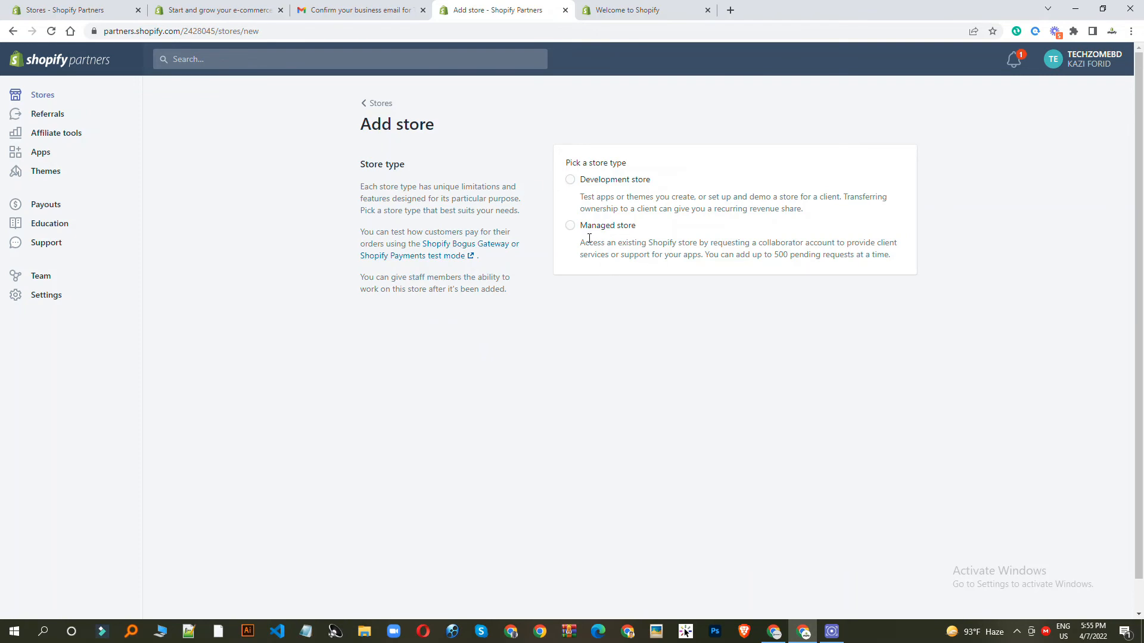
- Choose Development store and name it techzonebd24, fixing typos until techzonebd24.myshopify.com validates
left_click(571, 226)
left_click(571, 180)
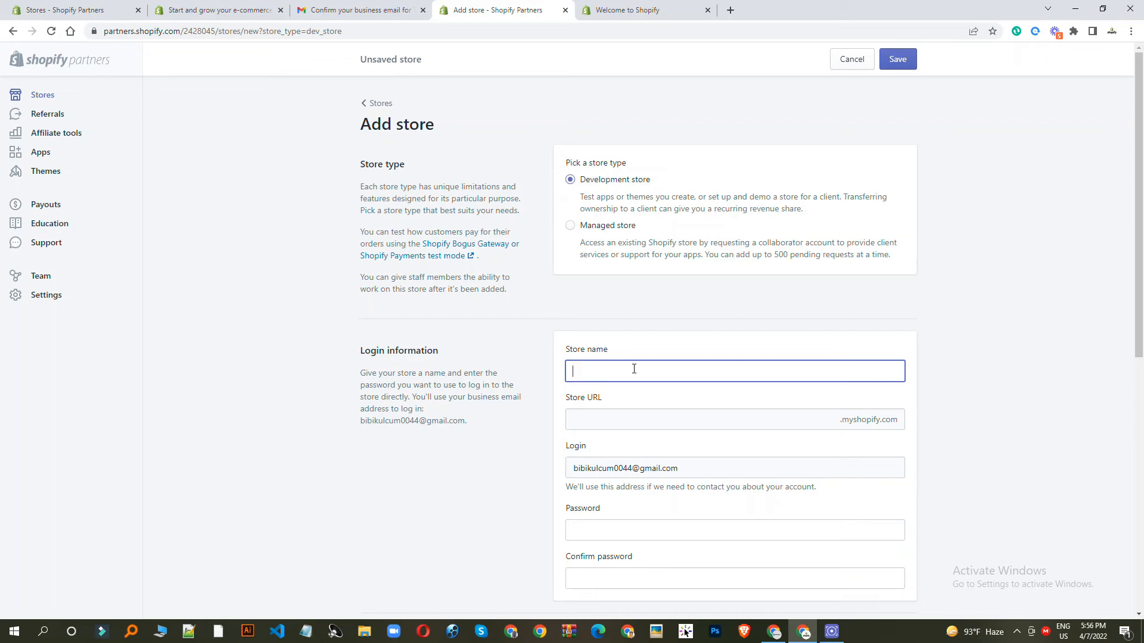
type("hzom")
type("ebd")
left_click(603, 374)
key("BackSpace")
type("n")
left_click(935, 338)
left_click(630, 374)
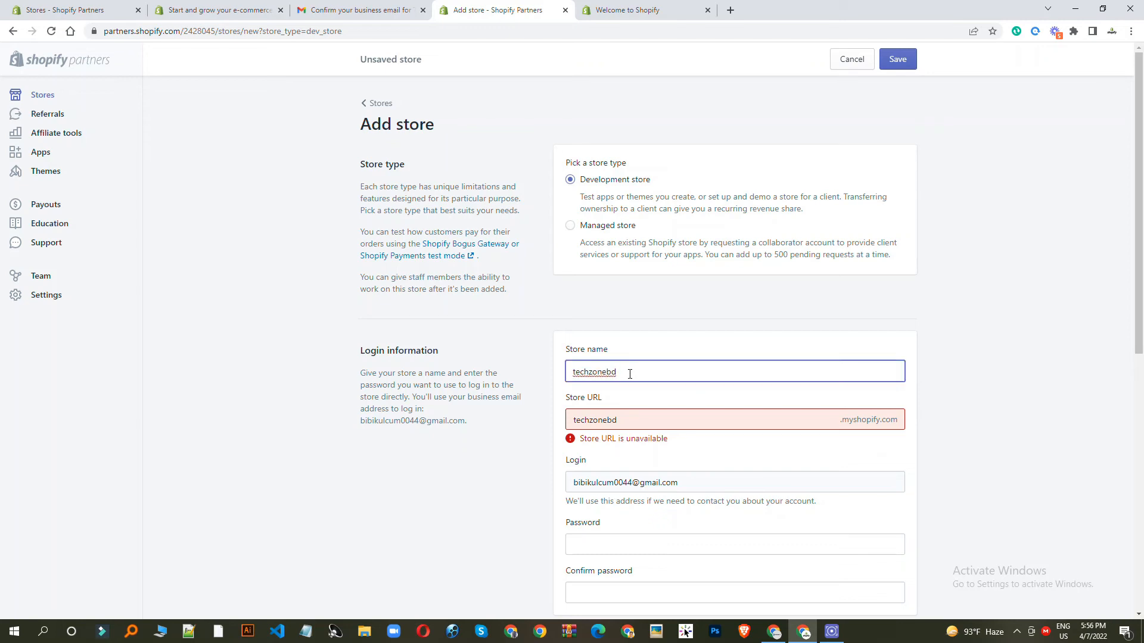
type("24")
left_click(998, 397)
scroll(885, 365, "down", 3)
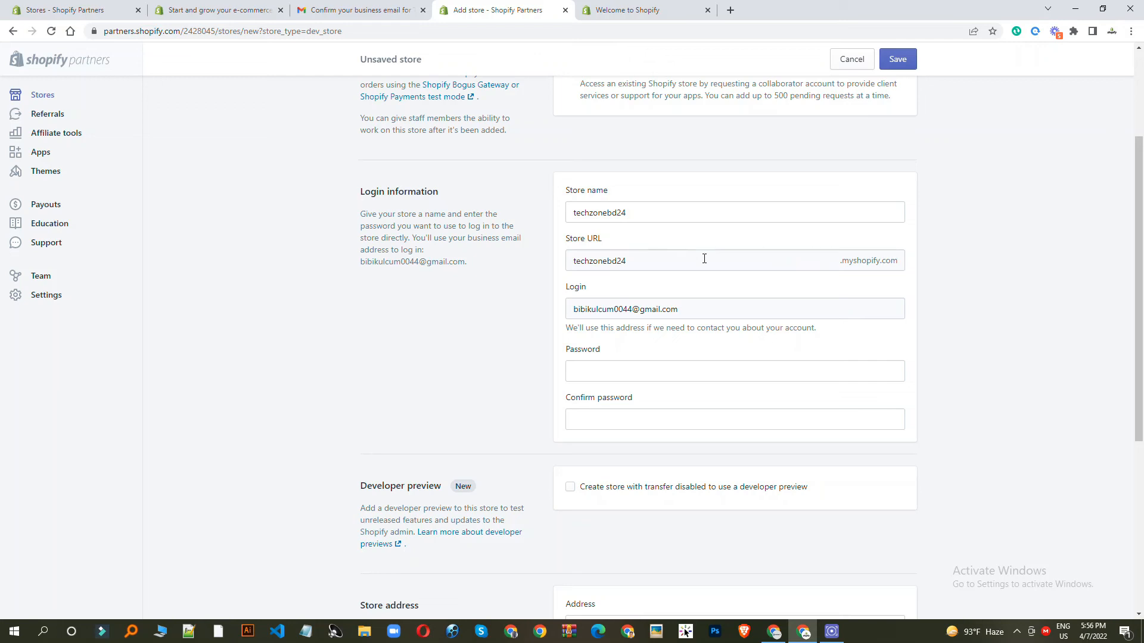
- Enter the development store's login password and repeat it in the Confirm password field
scroll(704, 259, "down", 3)
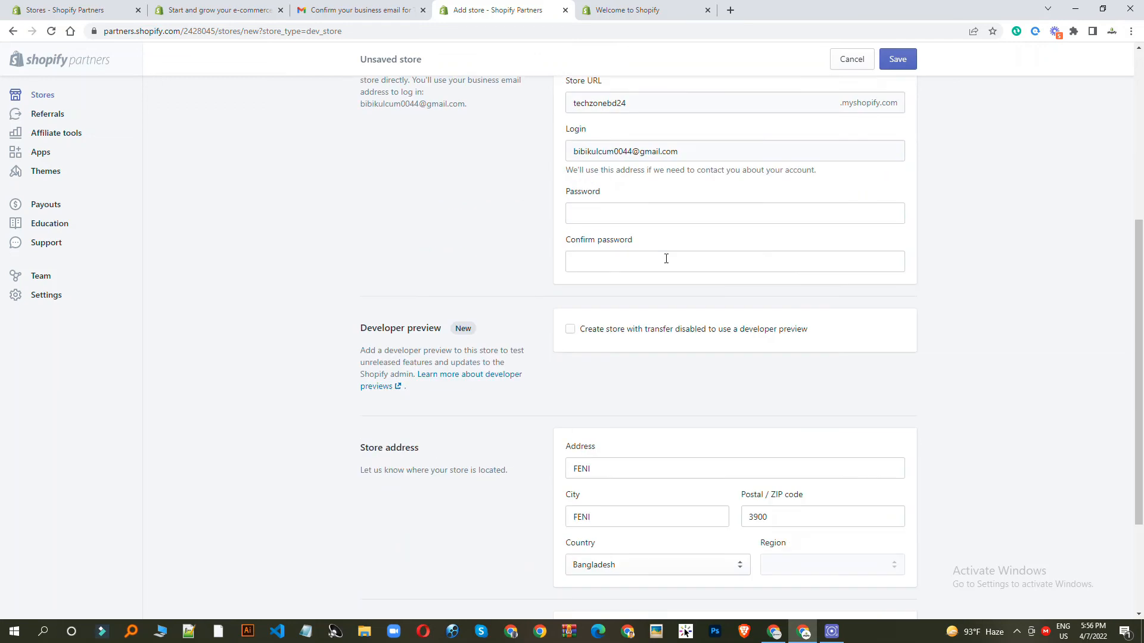
left_click(592, 216)
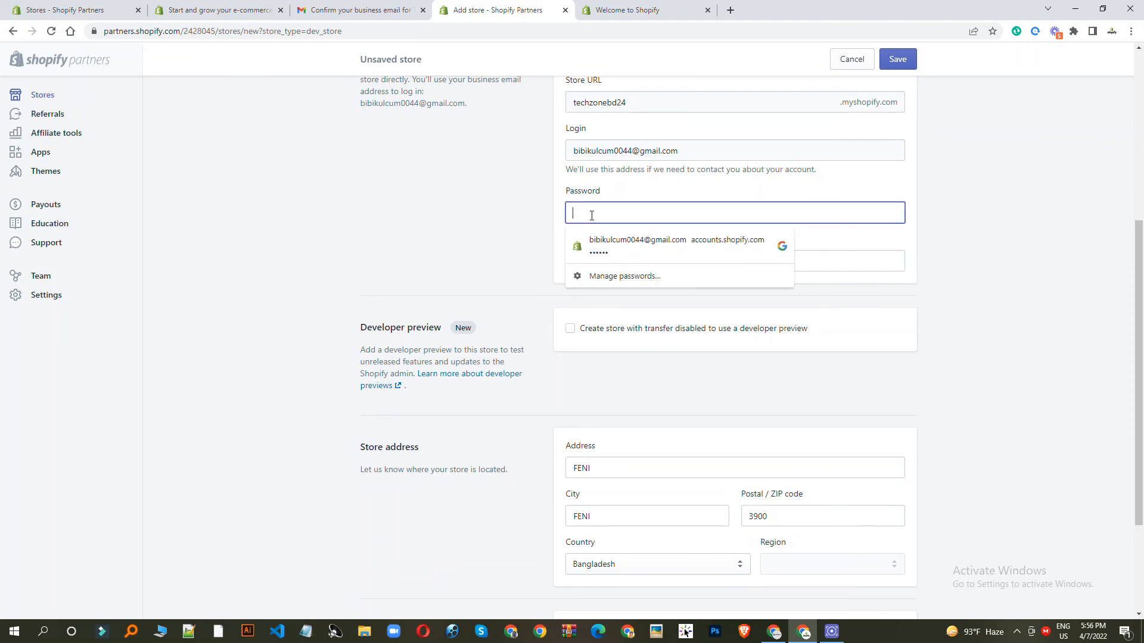
type("•••")
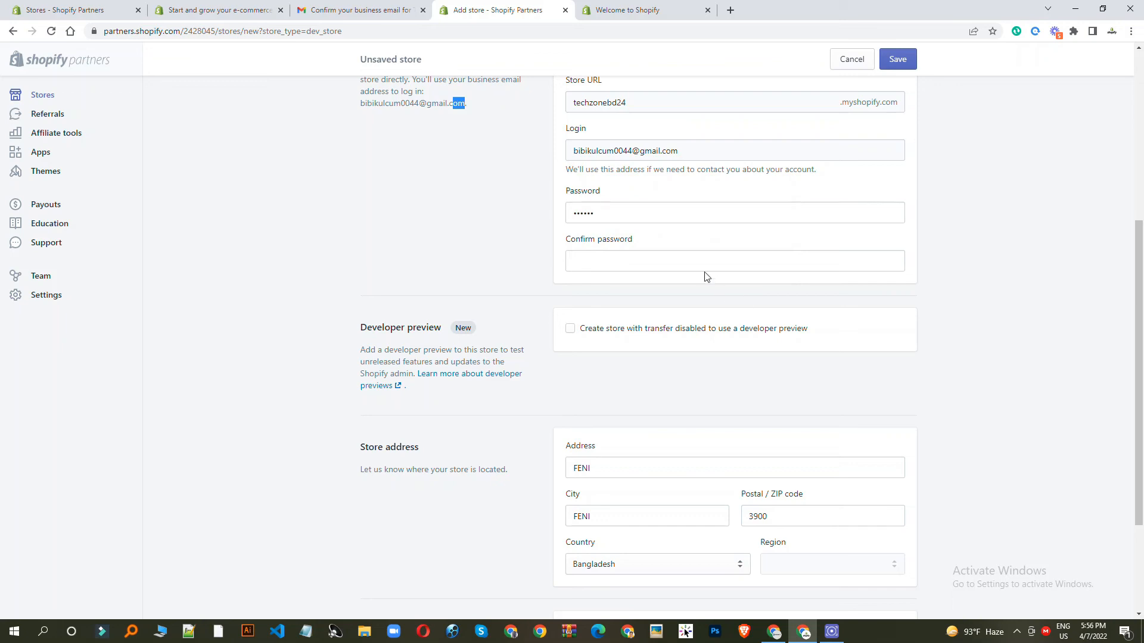
left_click(678, 261)
type("••••••")
double_click(612, 213)
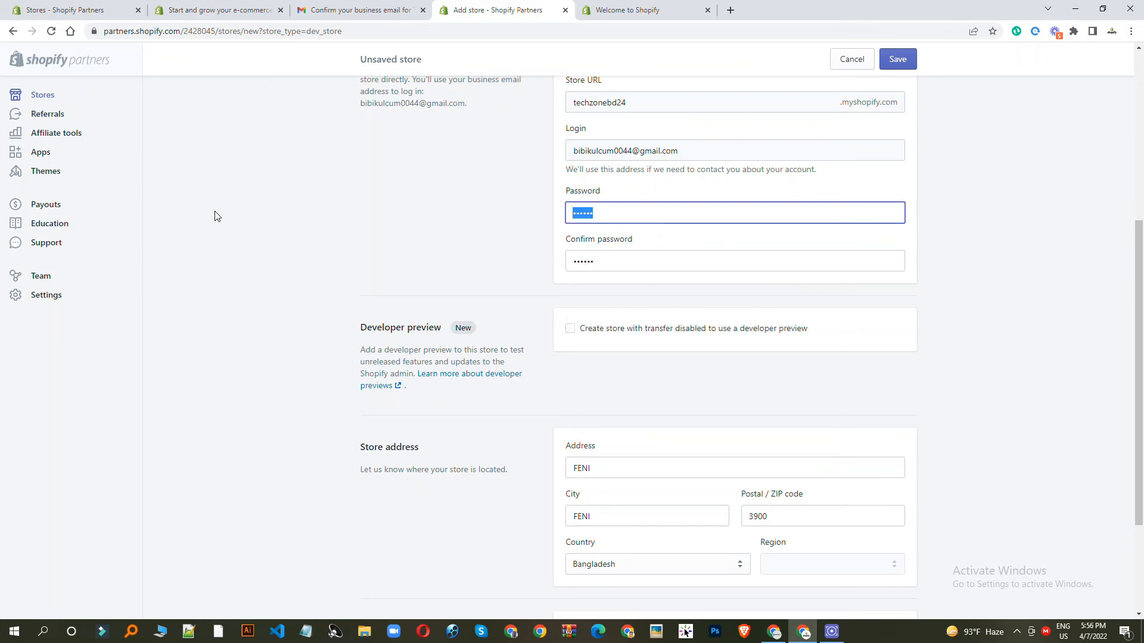
left_click(297, 250)
scroll(689, 248, "down", 3)
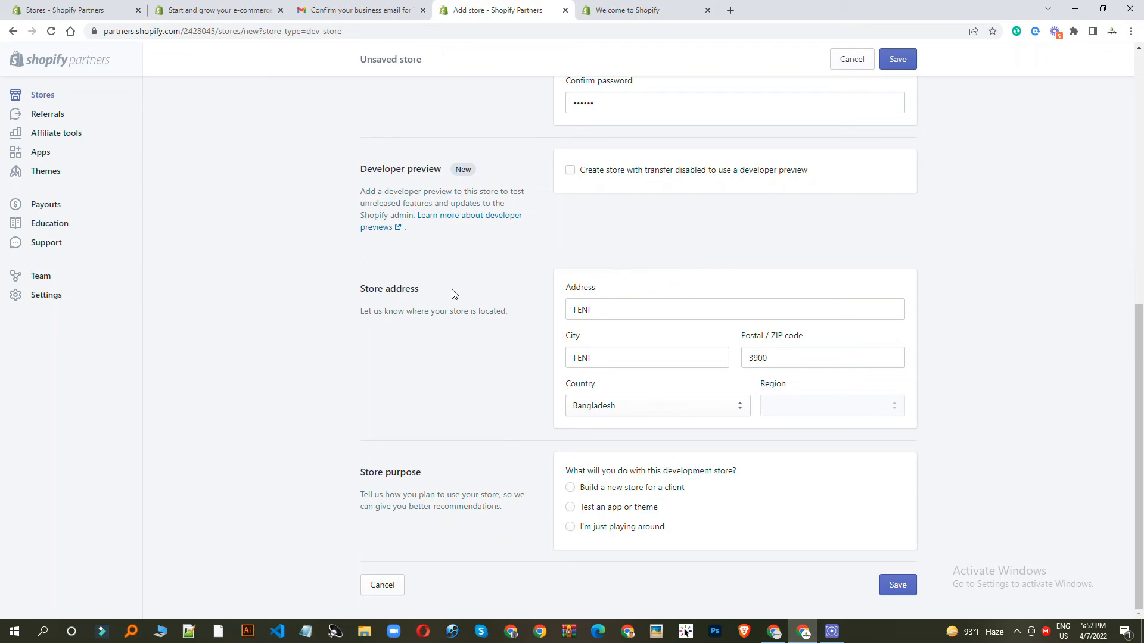
- Choose 'I'm just playing around' as store purpose and save to create the techzonebd24 store
double_click(610, 310)
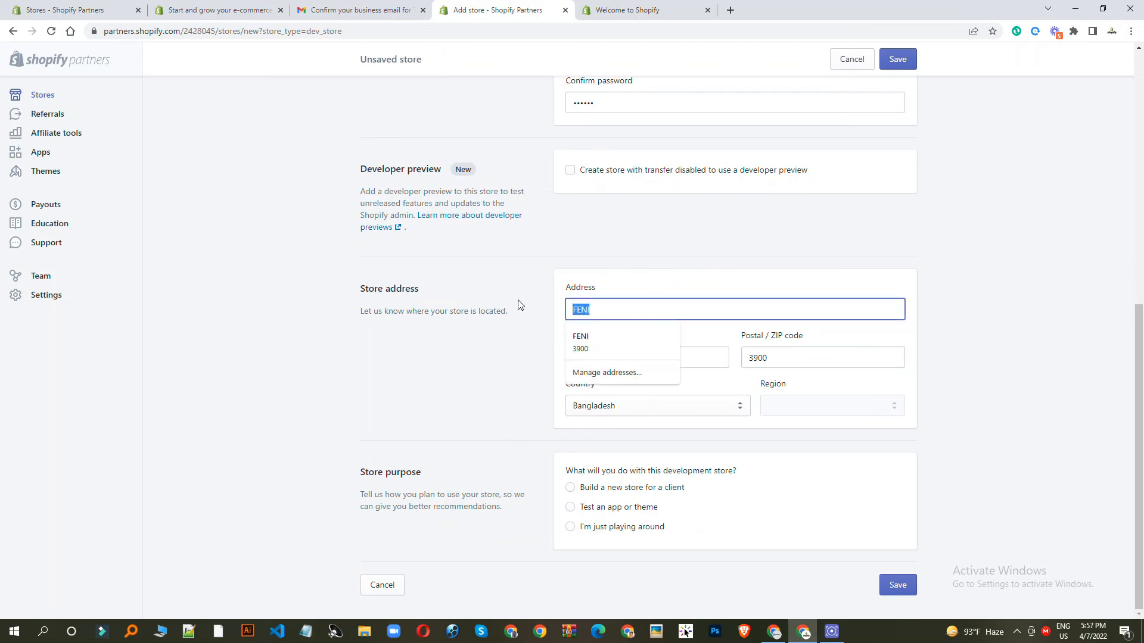
left_click(1088, 299)
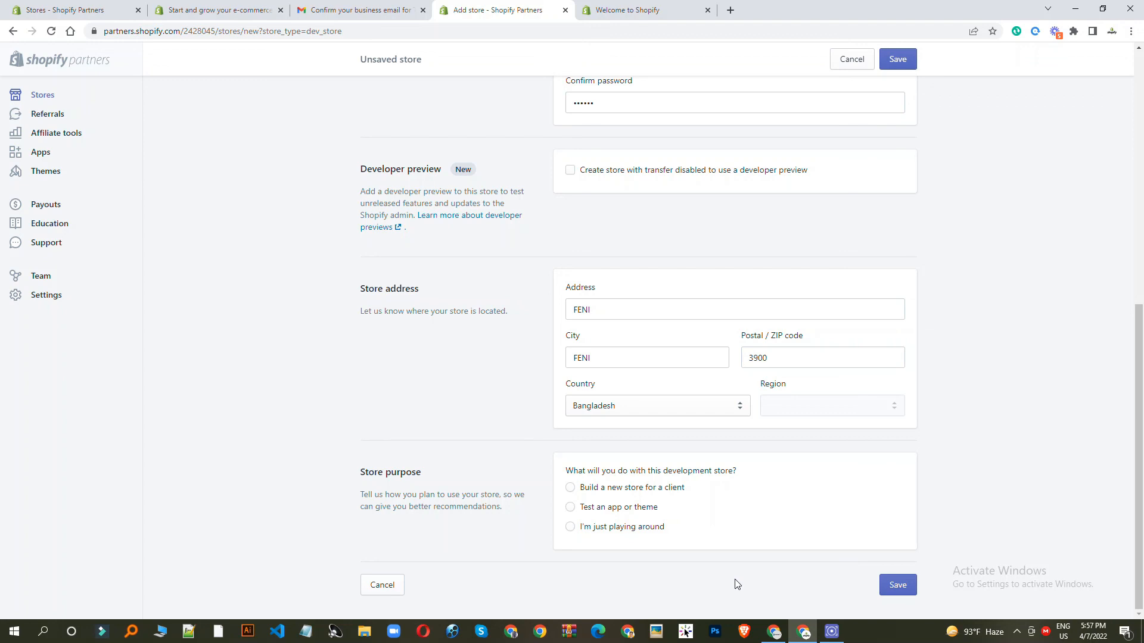
left_click(594, 533)
left_click(898, 584)
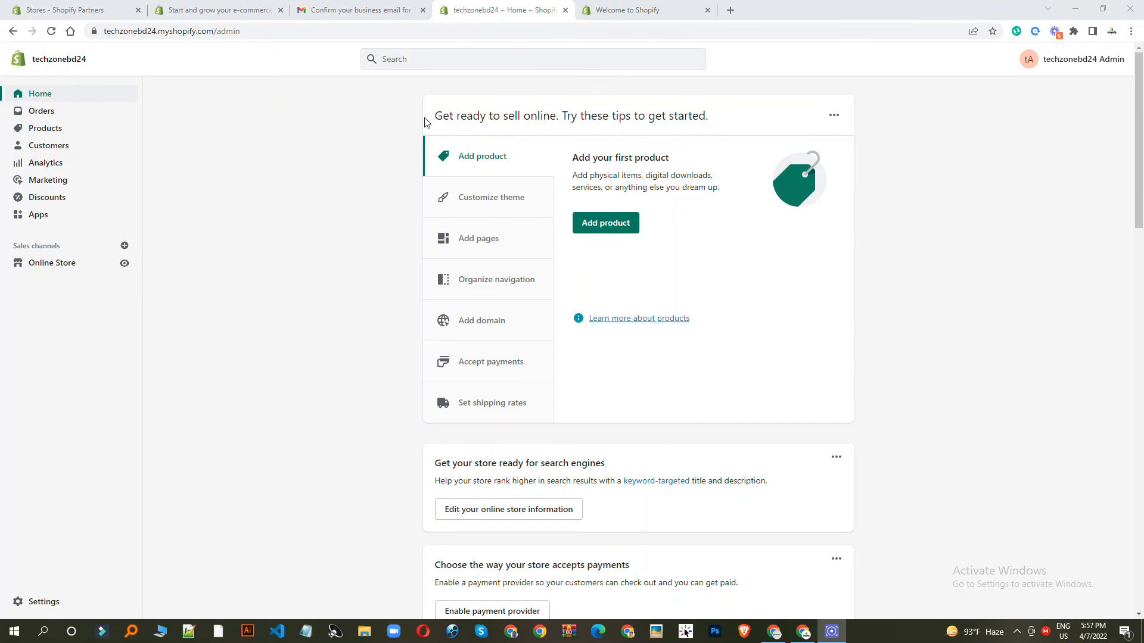
- Scroll the techzonebd24 admin Home page to review its setup tips and password-protection notice
scroll(459, 138, "down", 3)
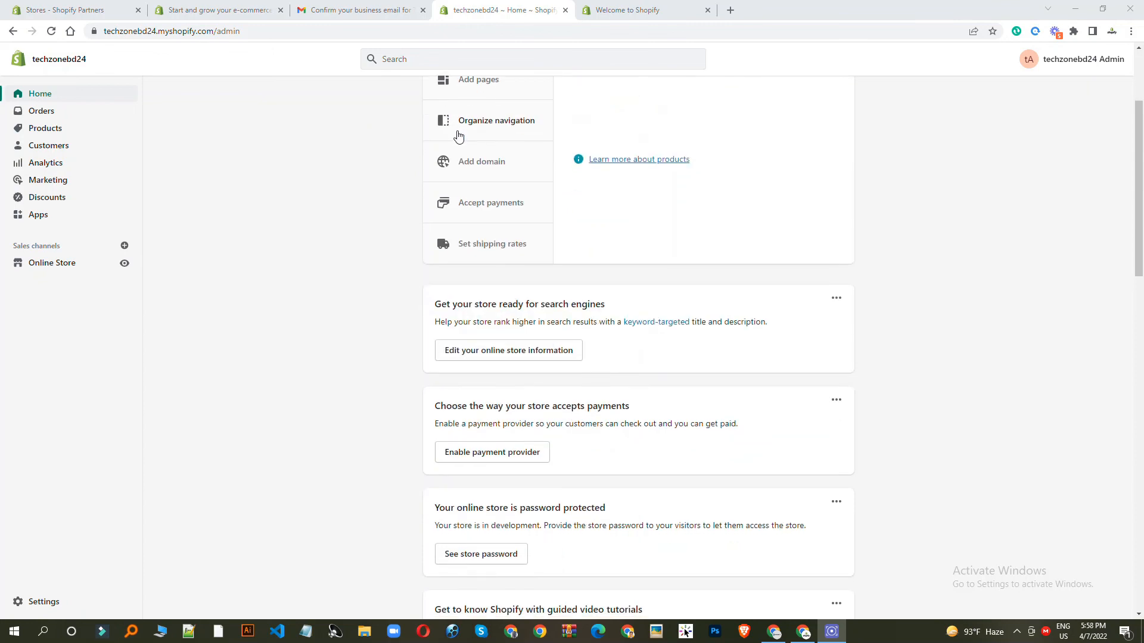
scroll(459, 138, "up", 3)
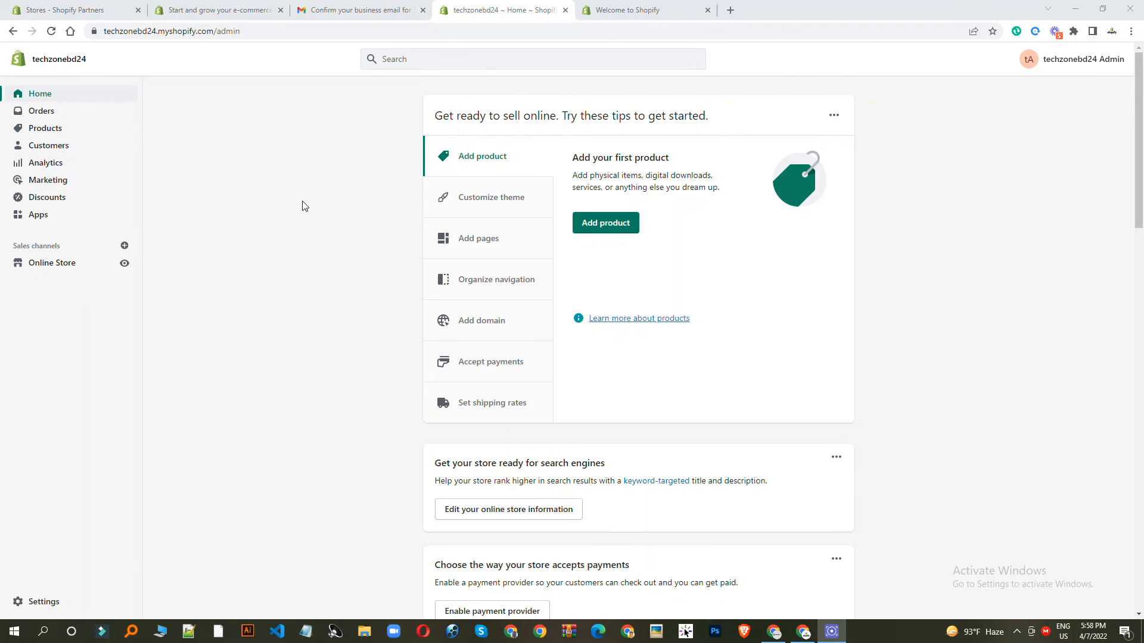